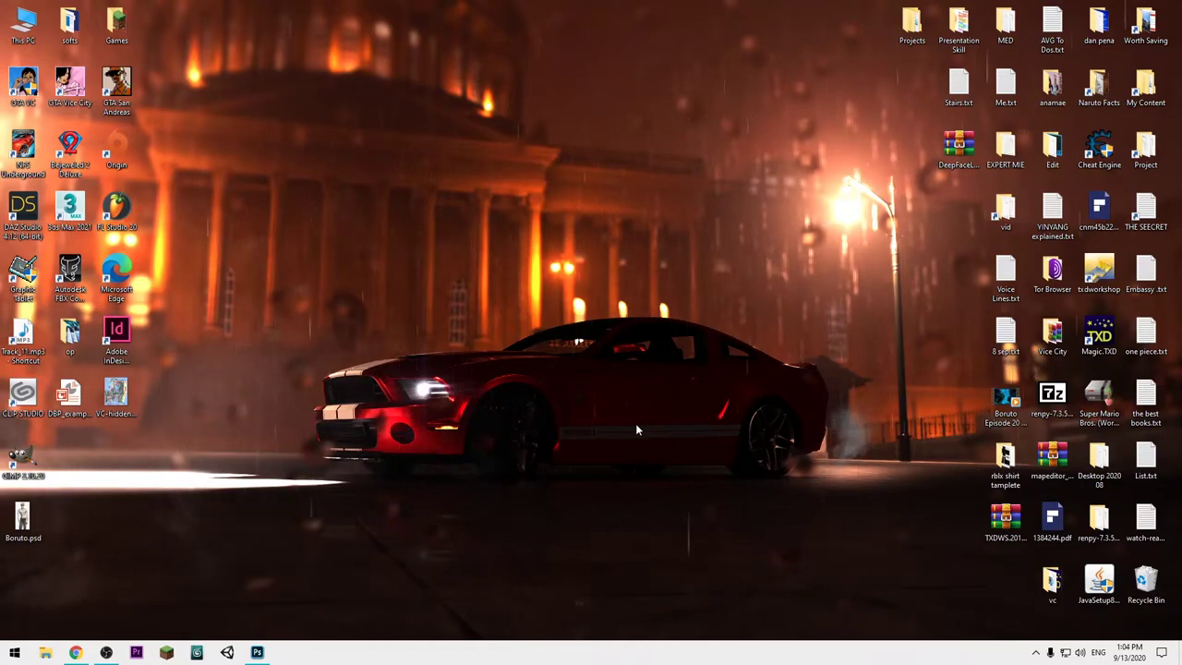
- Create desktop folder 1 holding 1.png–6.png, then launch GIMP 2.10 from its shortcut
right_click(303, 395)
mouse_move(178, 542)
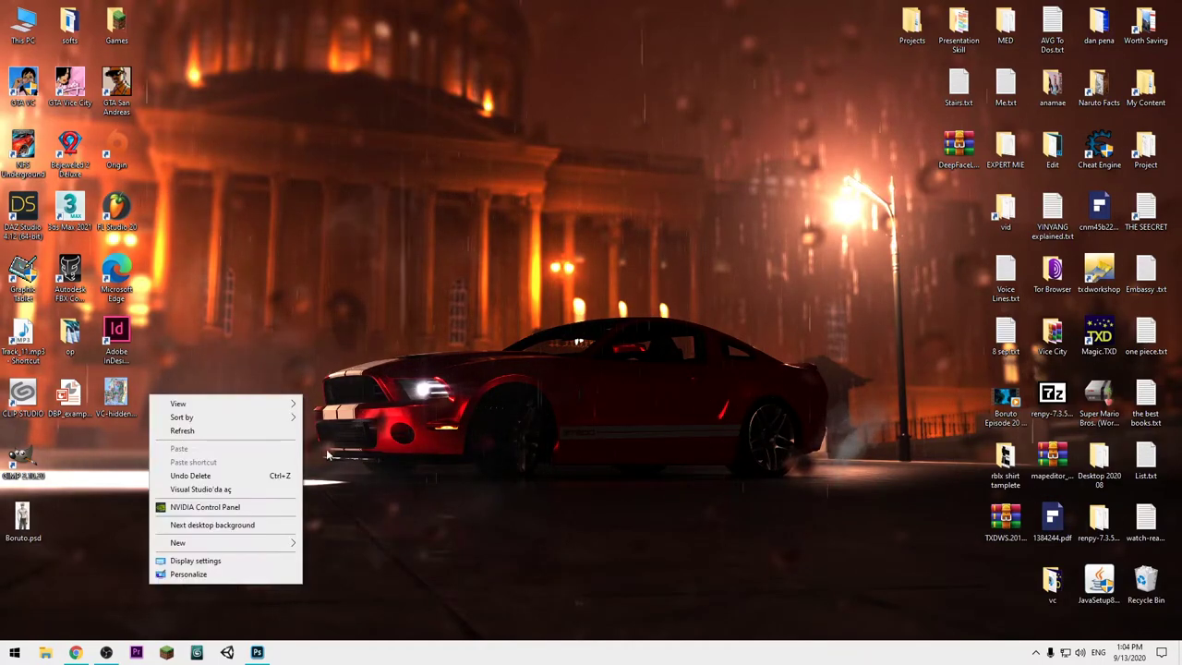
left_click(377, 402)
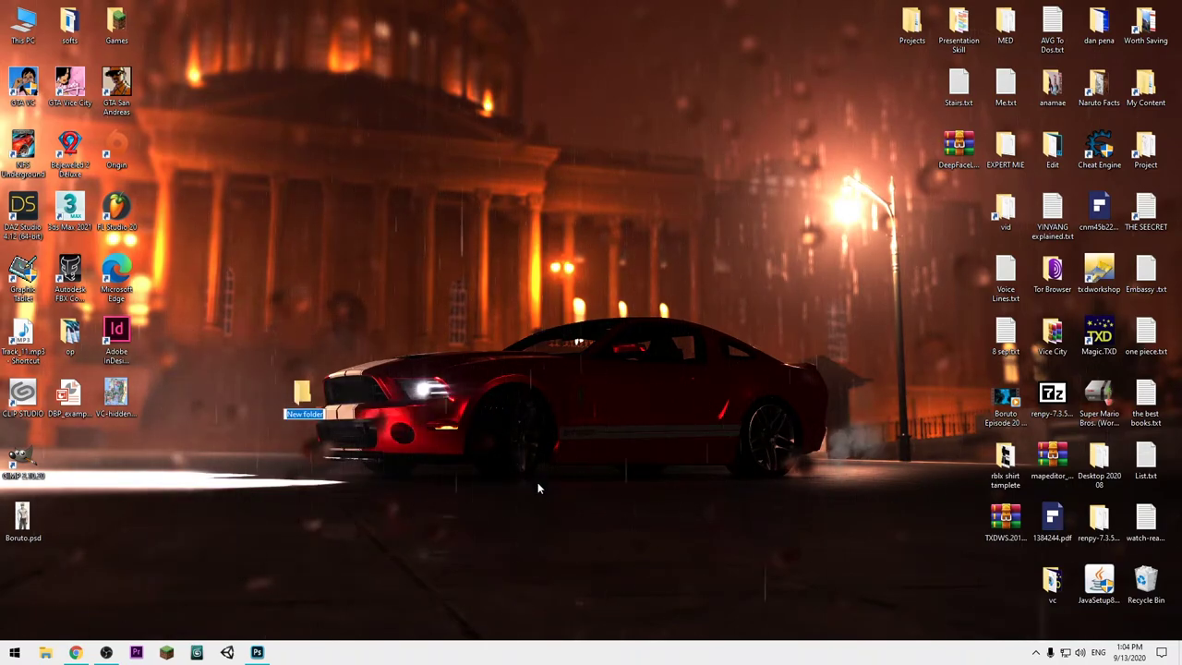
key("BackSpace")
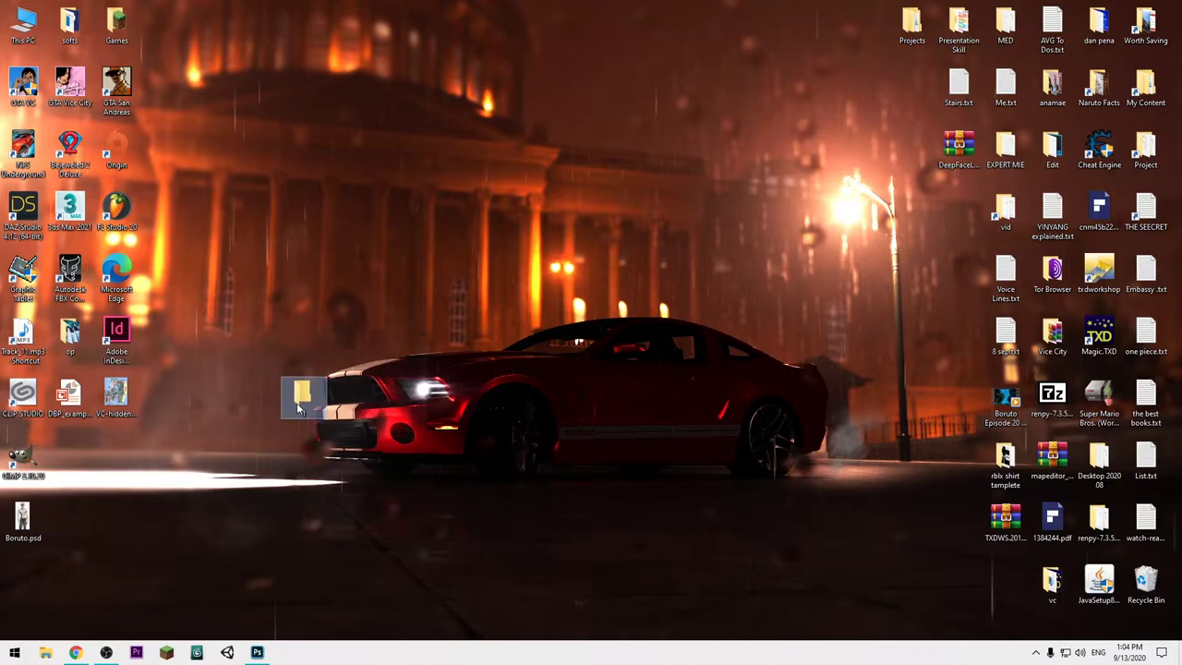
left_click(258, 651)
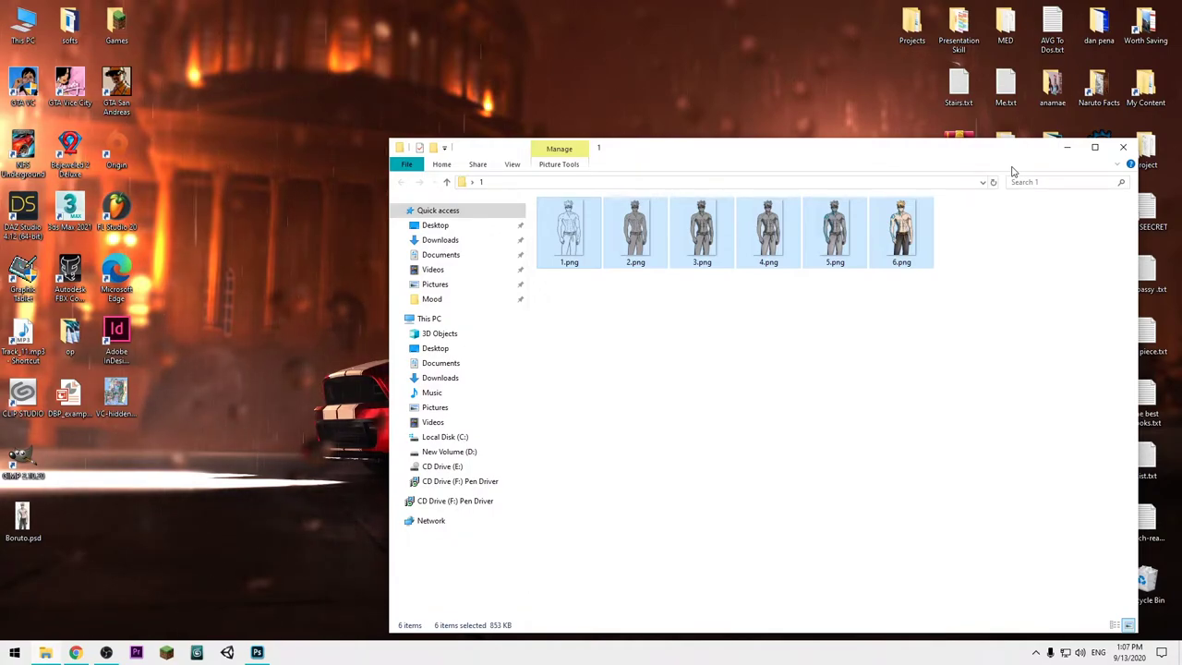
left_click(22, 461)
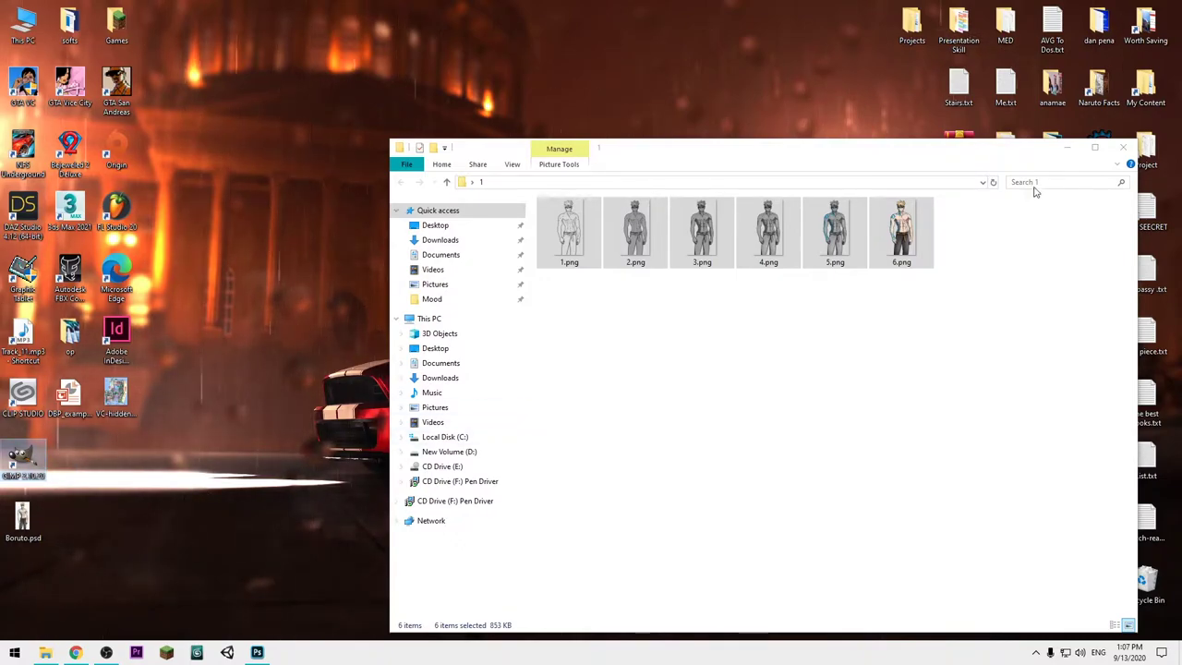
left_click(1068, 149)
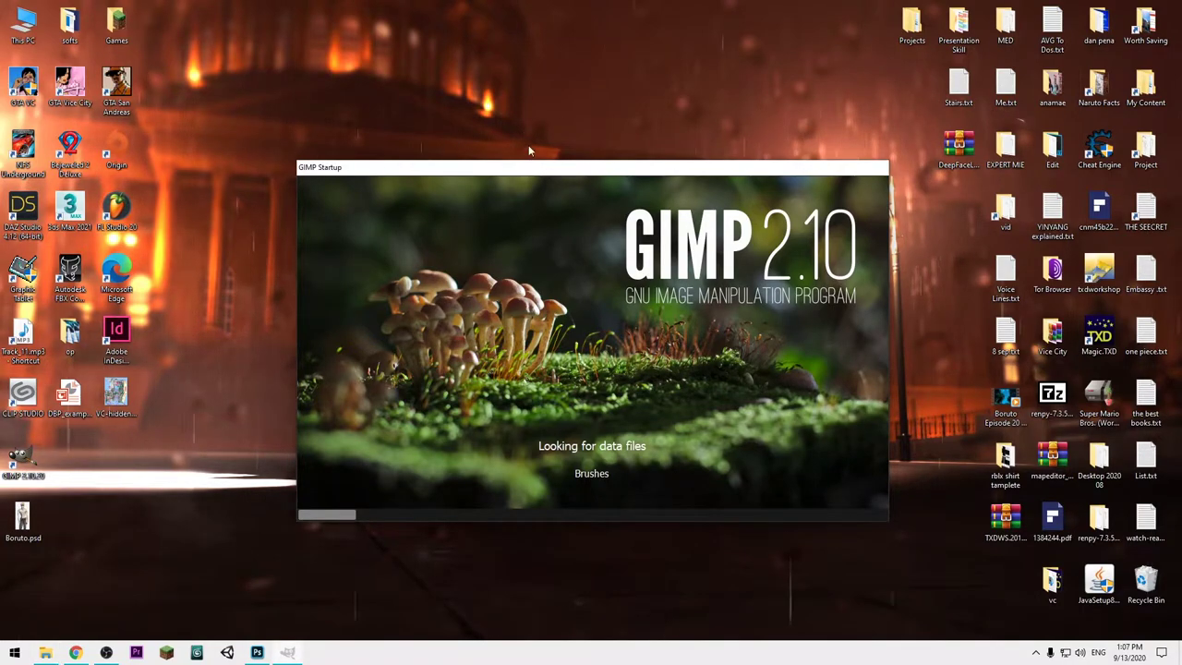
- Open 1.png through 6.png from the desktop folder 1 as separate GIMP images
right_click(528, 97)
left_click(9, 23)
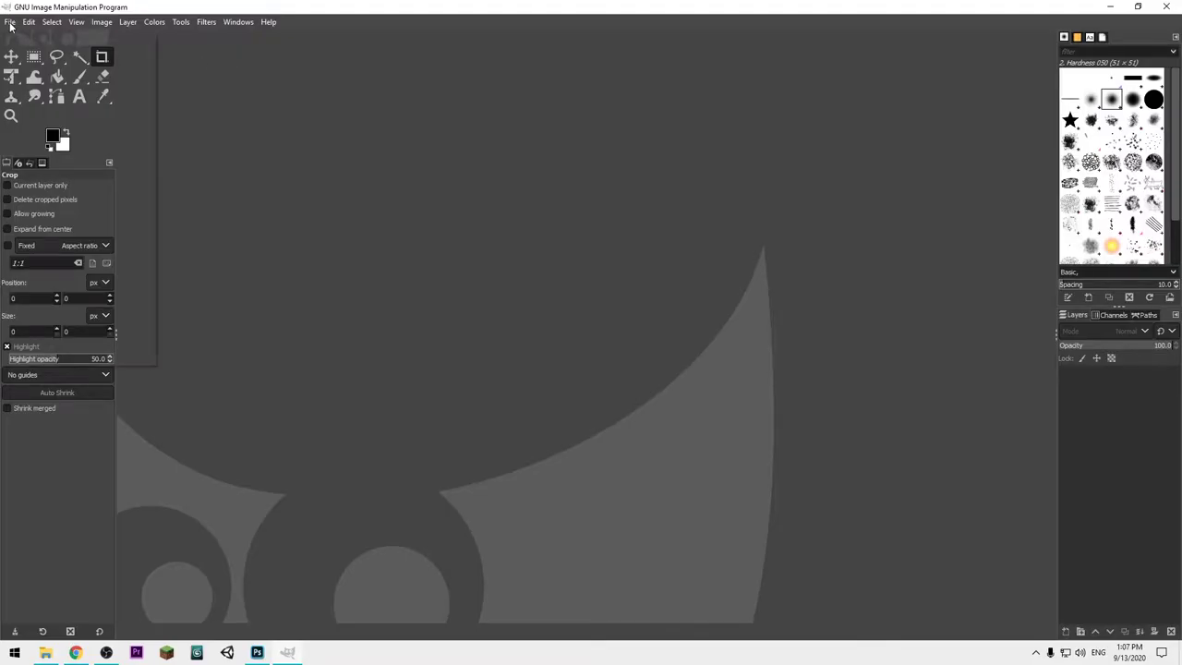
left_click(30, 67)
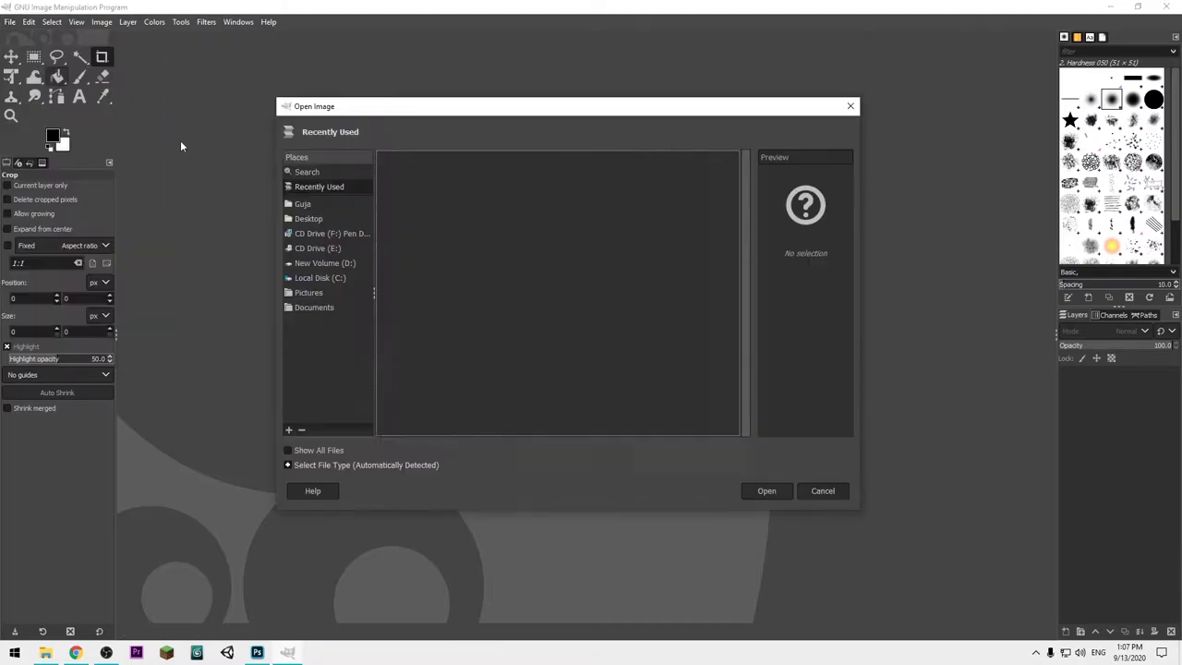
left_click(308, 218)
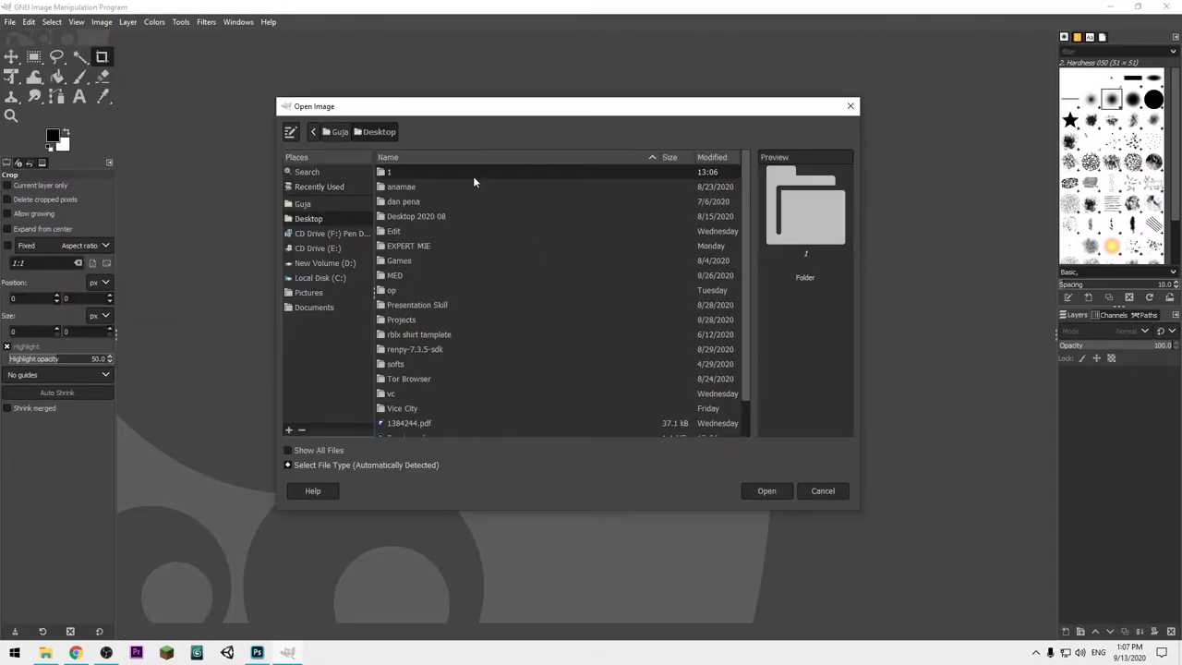
double_click(410, 173)
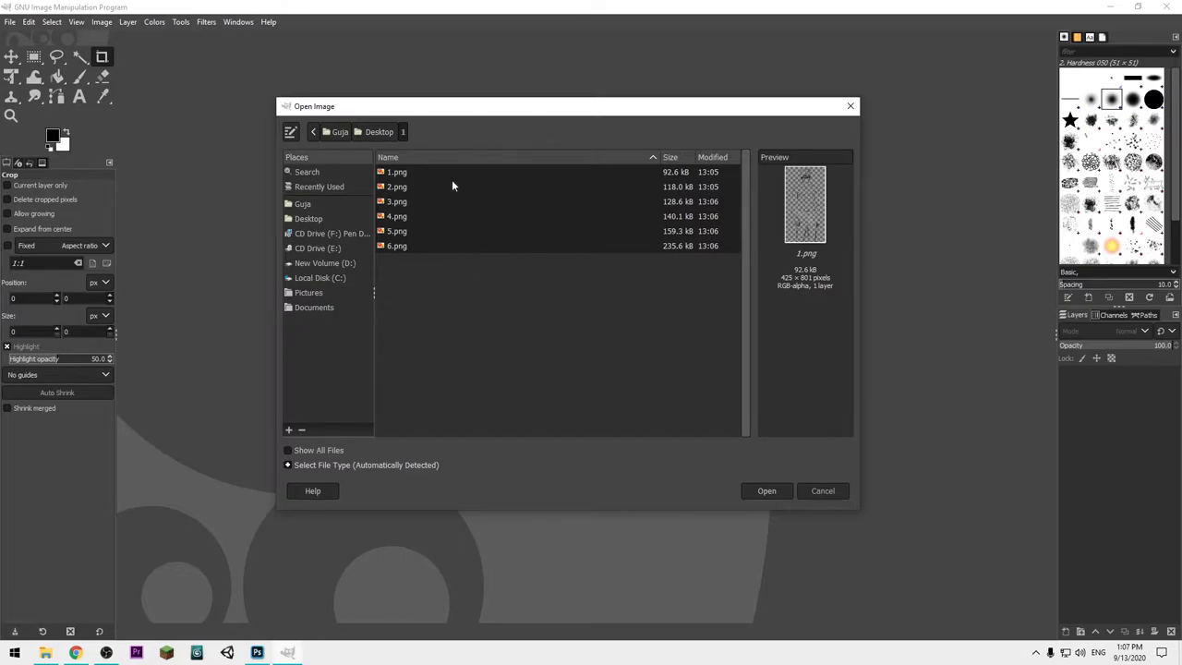
left_click(763, 490)
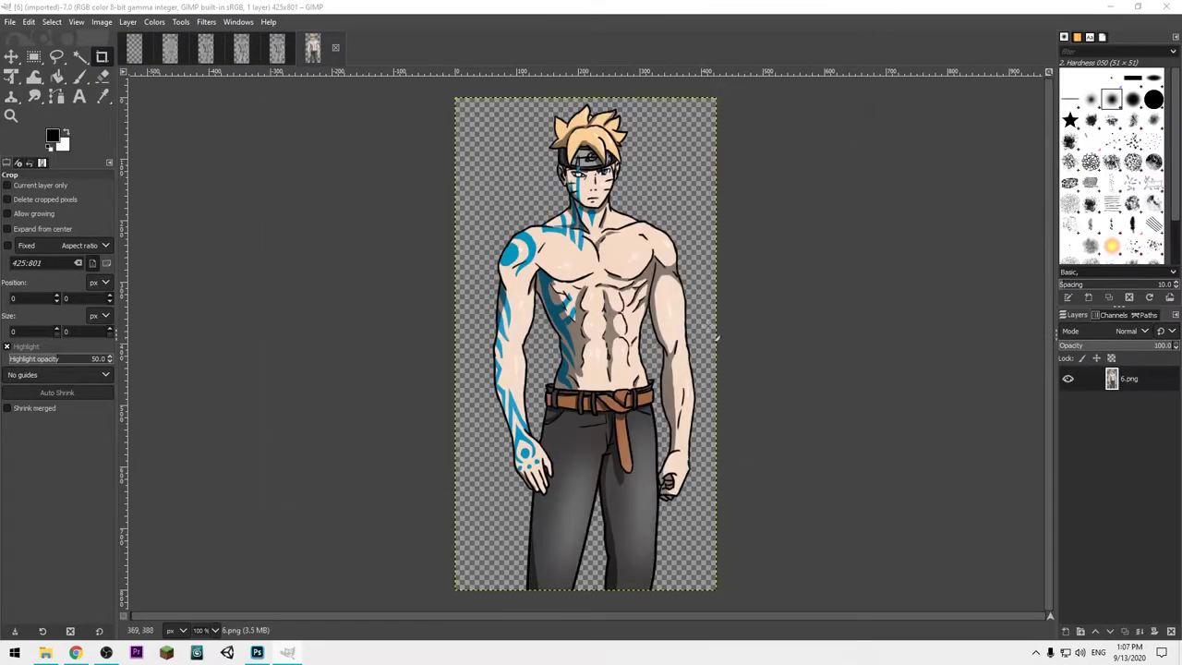
- Add a new transparent layer to the 1.png image
left_click(129, 55)
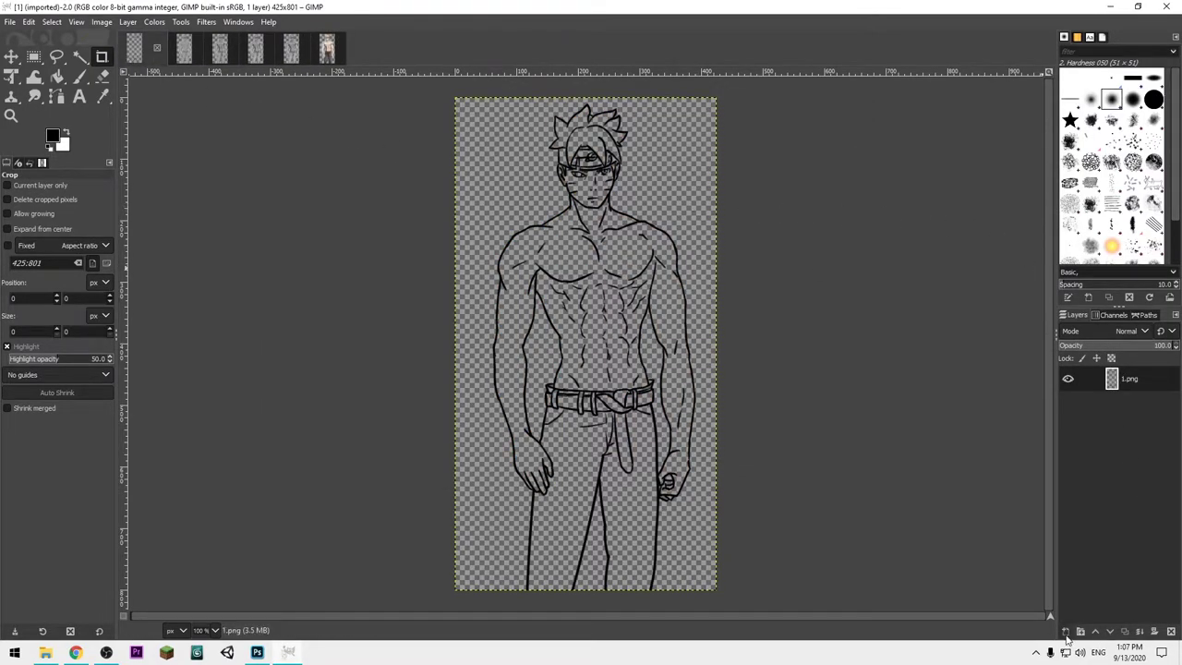
left_click(1066, 633)
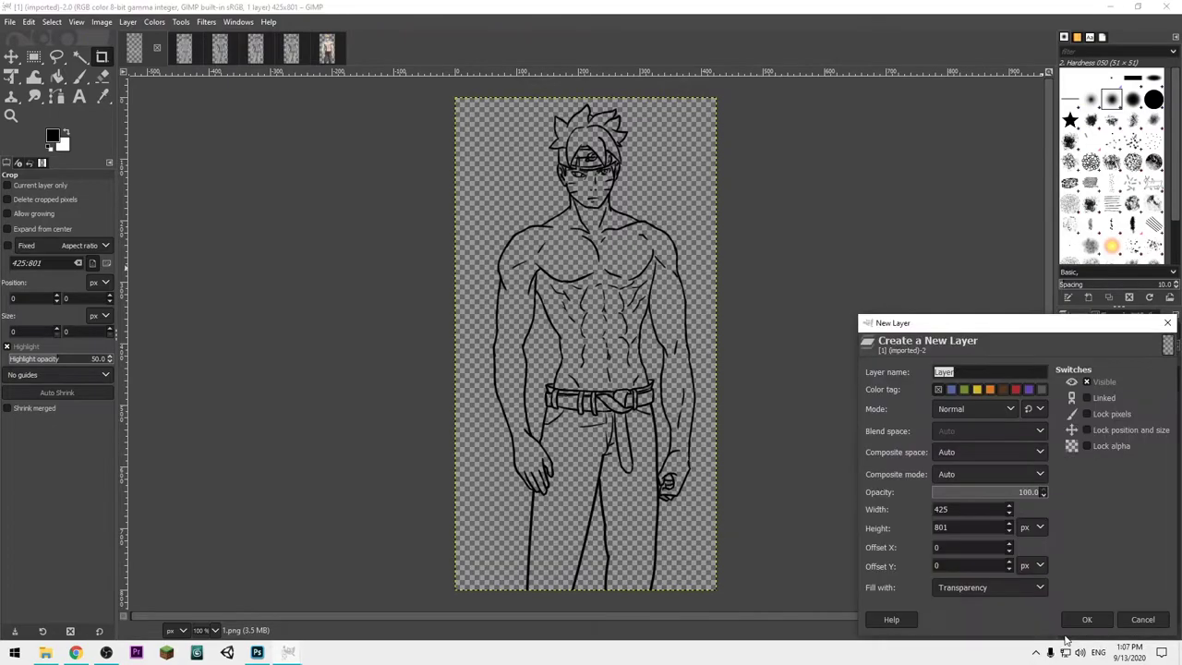
left_click(1086, 623)
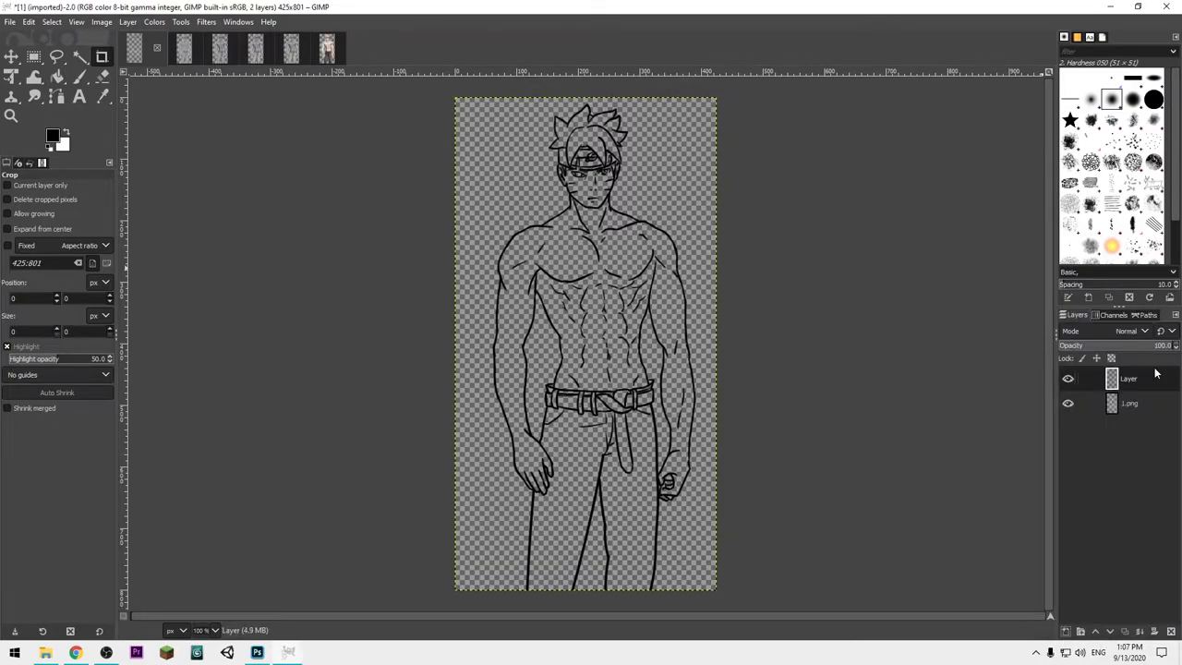
- Copy all of 2.png, paste it into 1.png and anchor it on the new layer
left_click(185, 55)
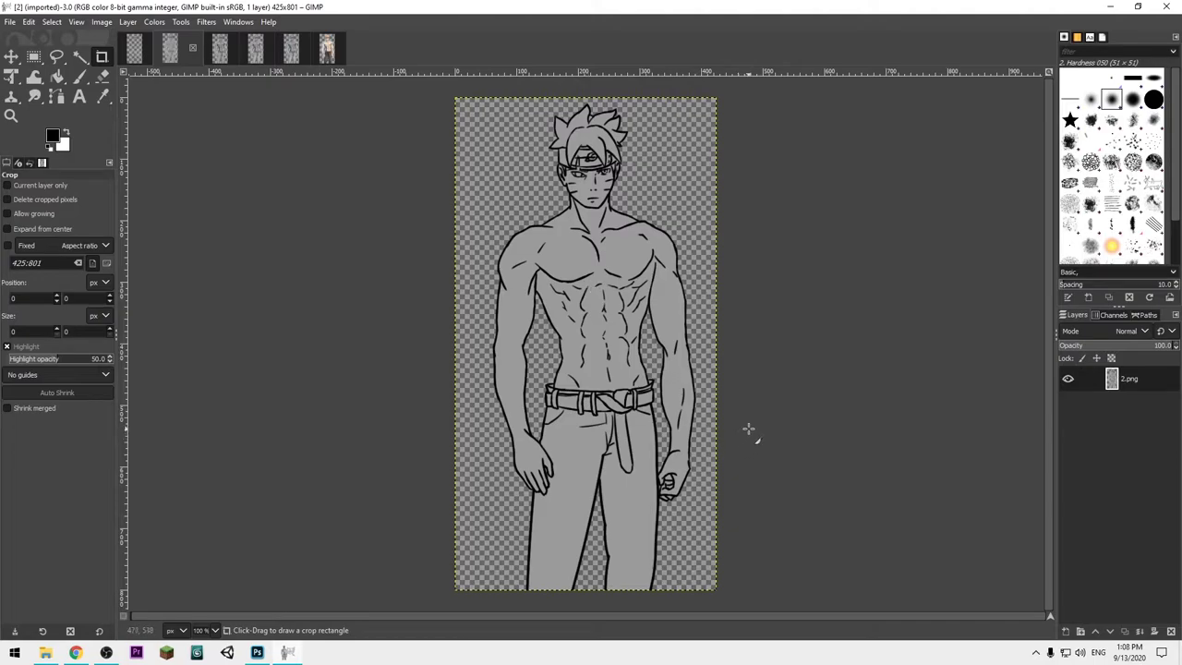
key("ctrl+a")
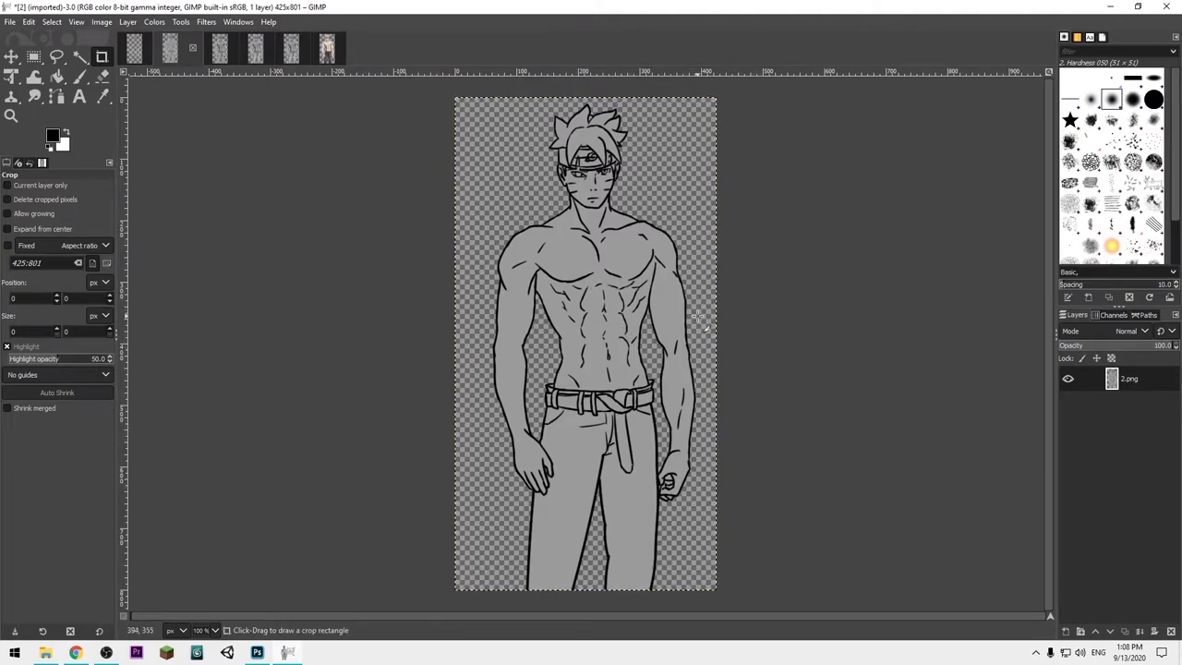
key("ctrl+c")
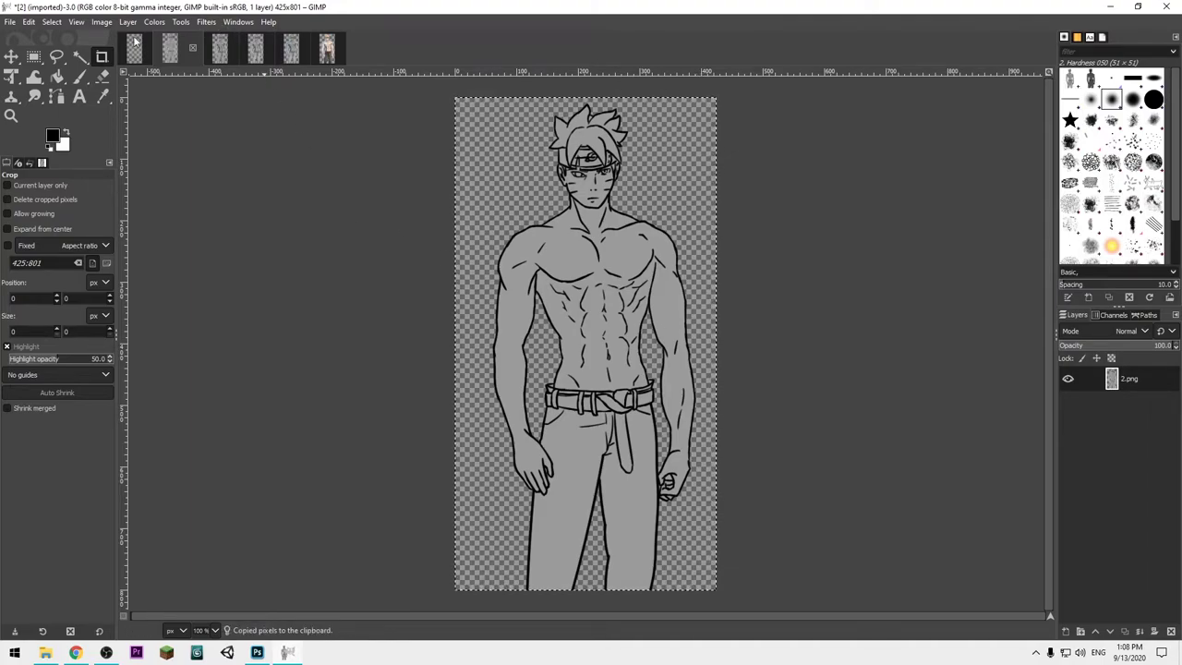
left_click(133, 46)
key("ctrl+v")
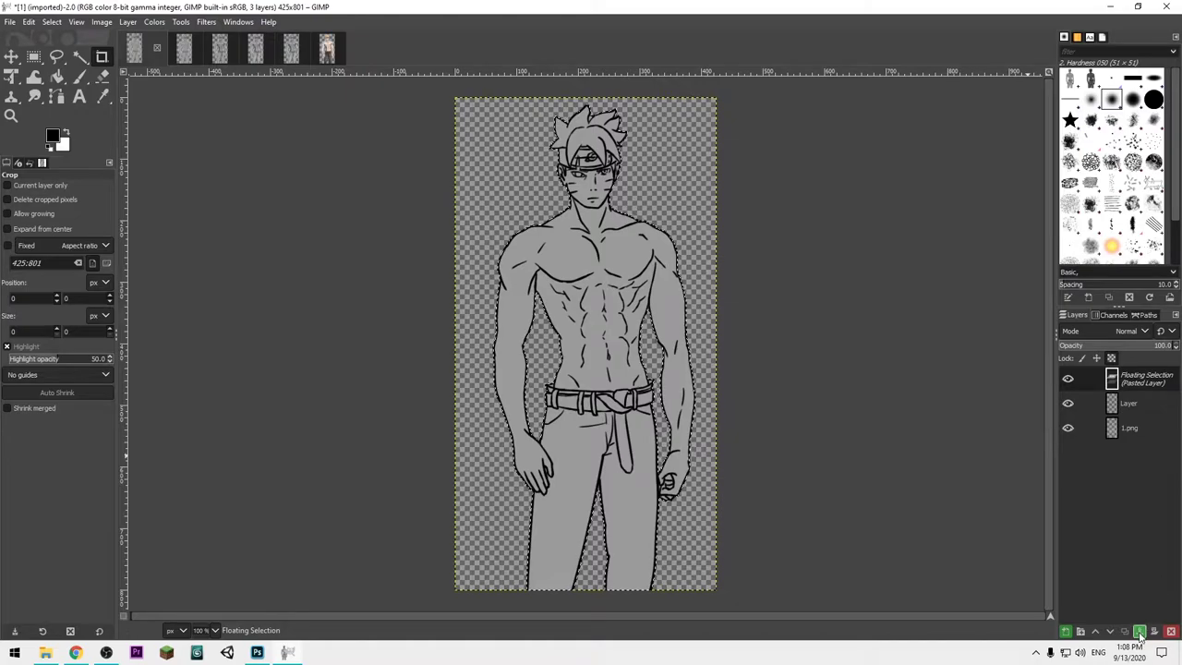
left_click(1140, 631)
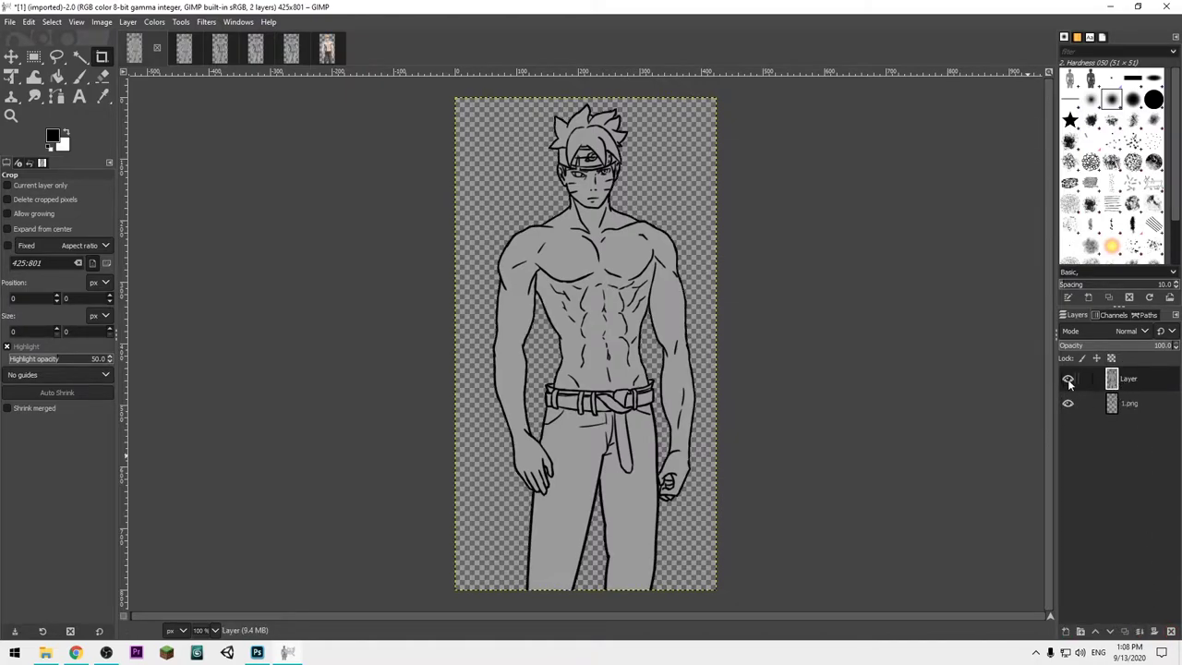
- Toggle the pasted layer's visibility to check the line art, then make it active
left_click(1114, 410)
left_click(1068, 403, "shift")
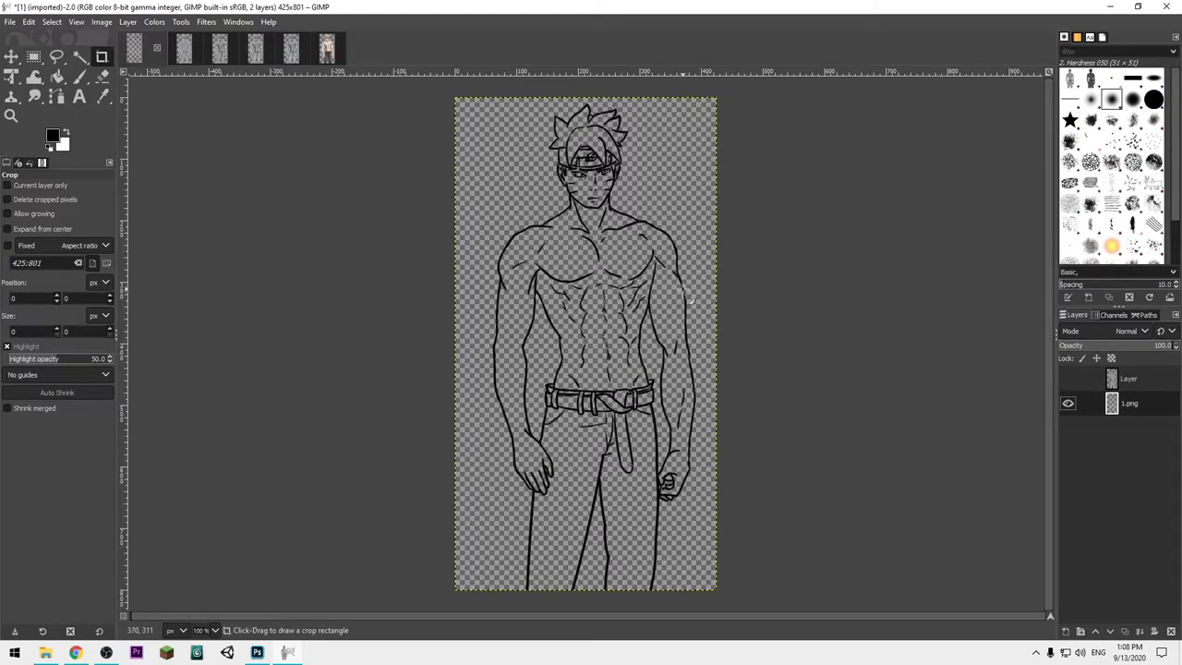
left_click(1068, 379)
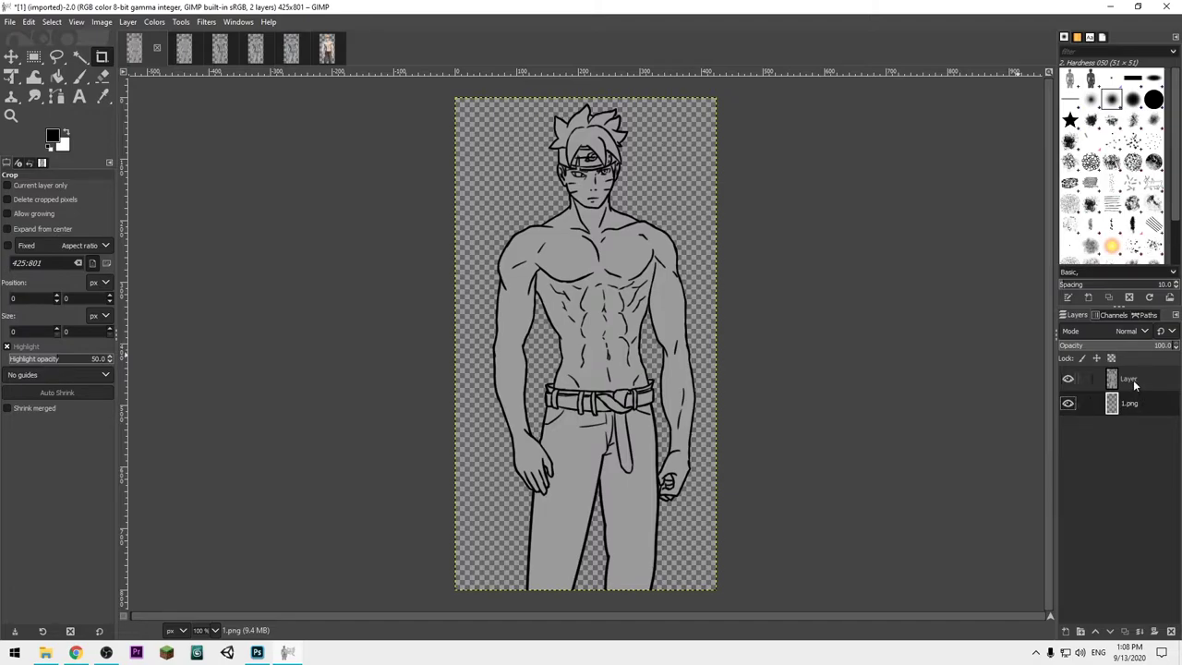
left_click(1136, 382)
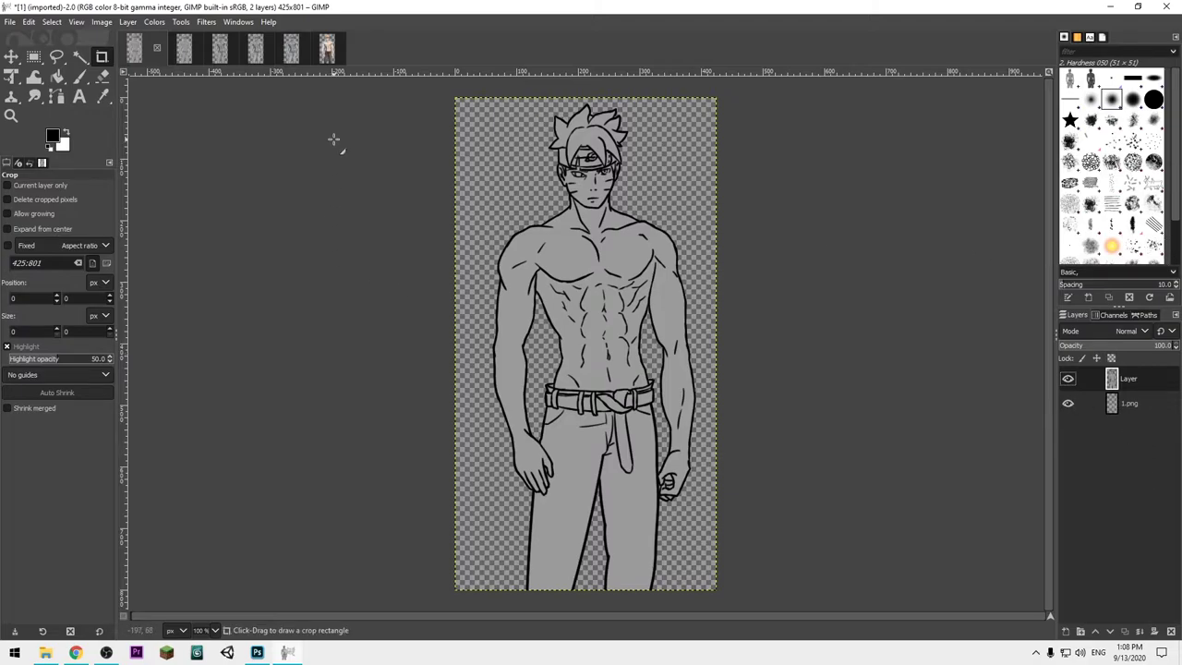
- Close the 2.png image without saving changes
left_click(188, 55)
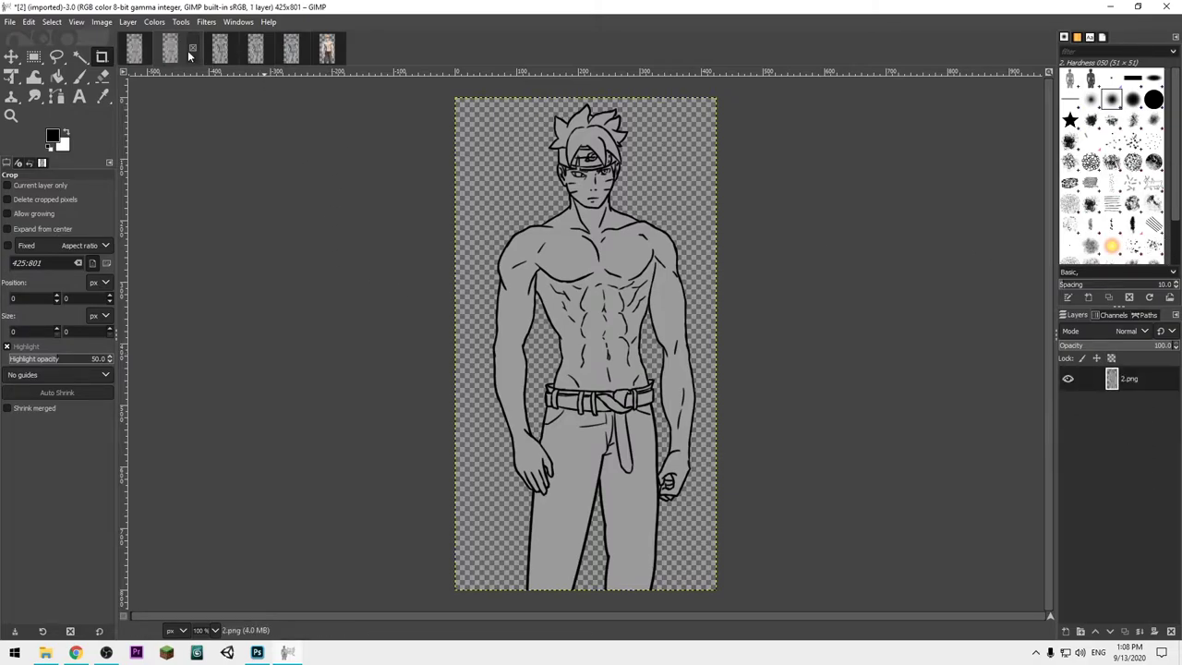
left_click(192, 47)
left_click(573, 391)
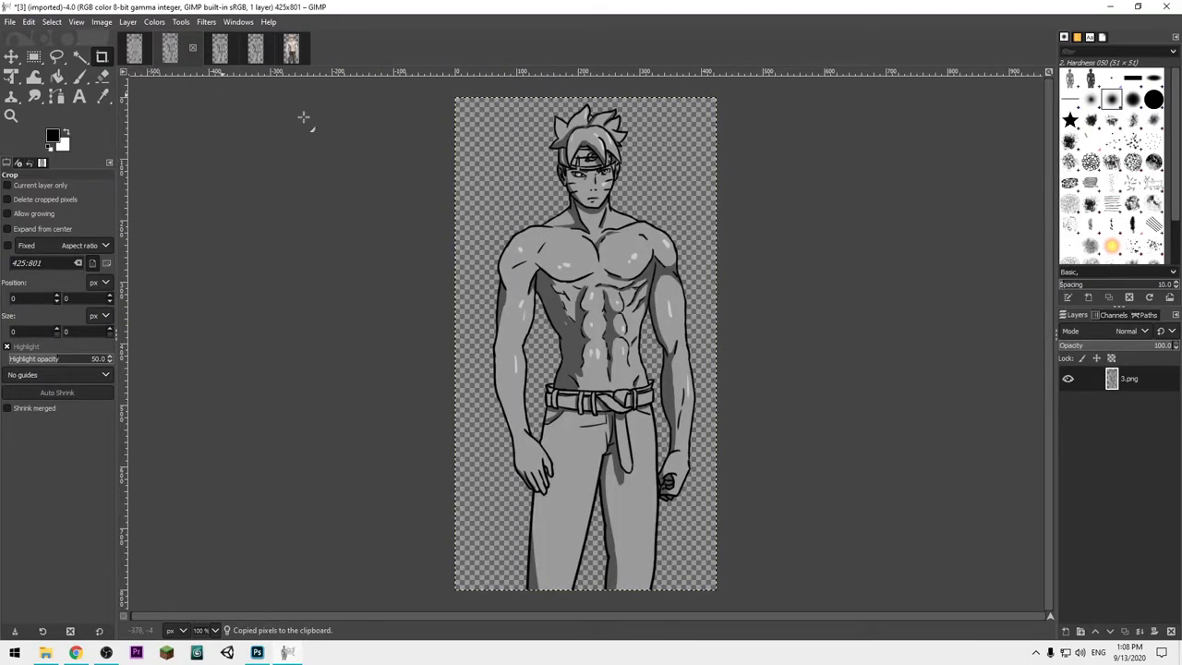
- Add another layer to the line-art image holding the pasted shading, and close its source unsaved
left_click(134, 48)
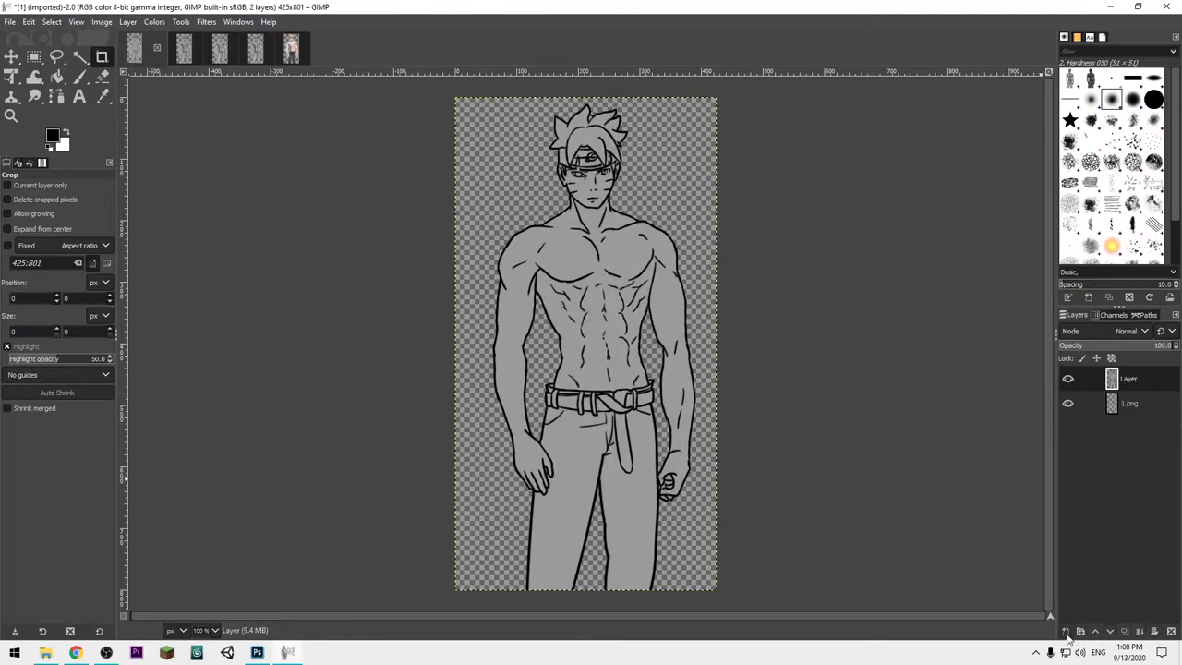
left_click(1066, 631)
left_click(1085, 619)
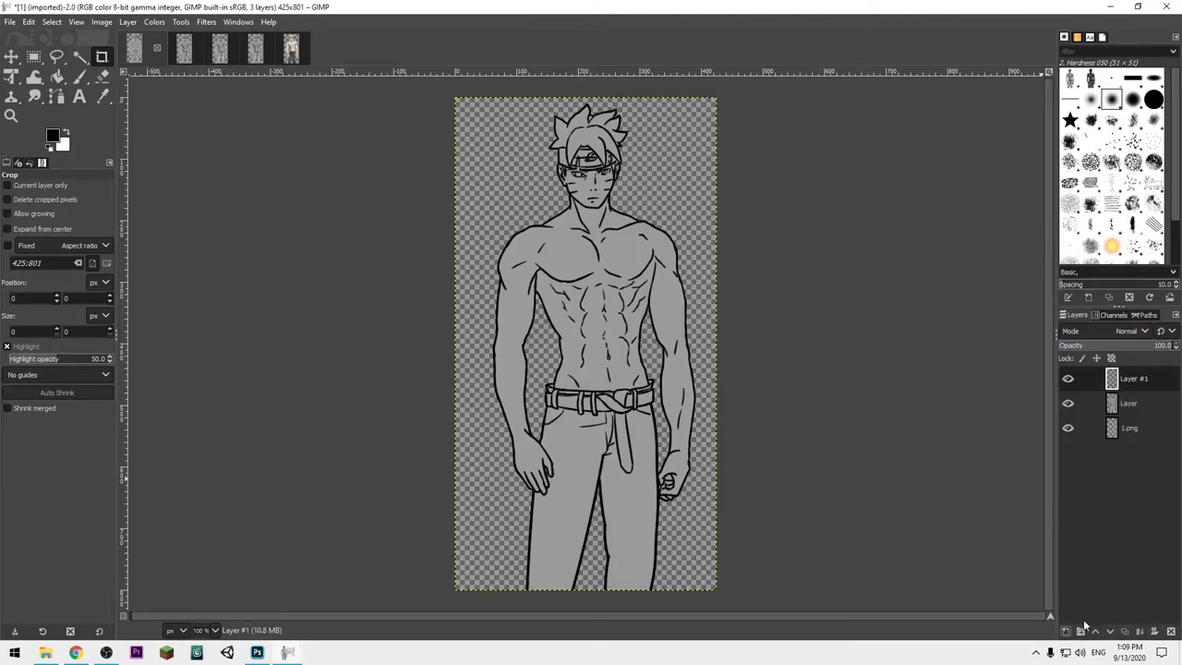
key("ctrl+v")
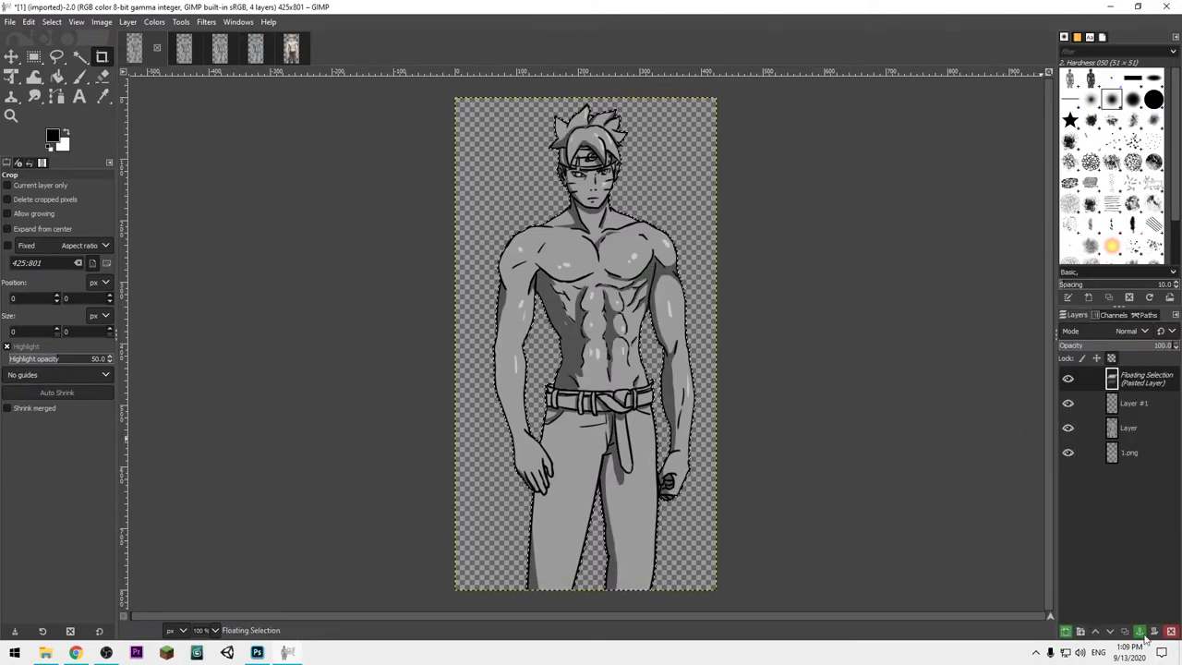
left_click(1065, 631)
key("ctrl+w")
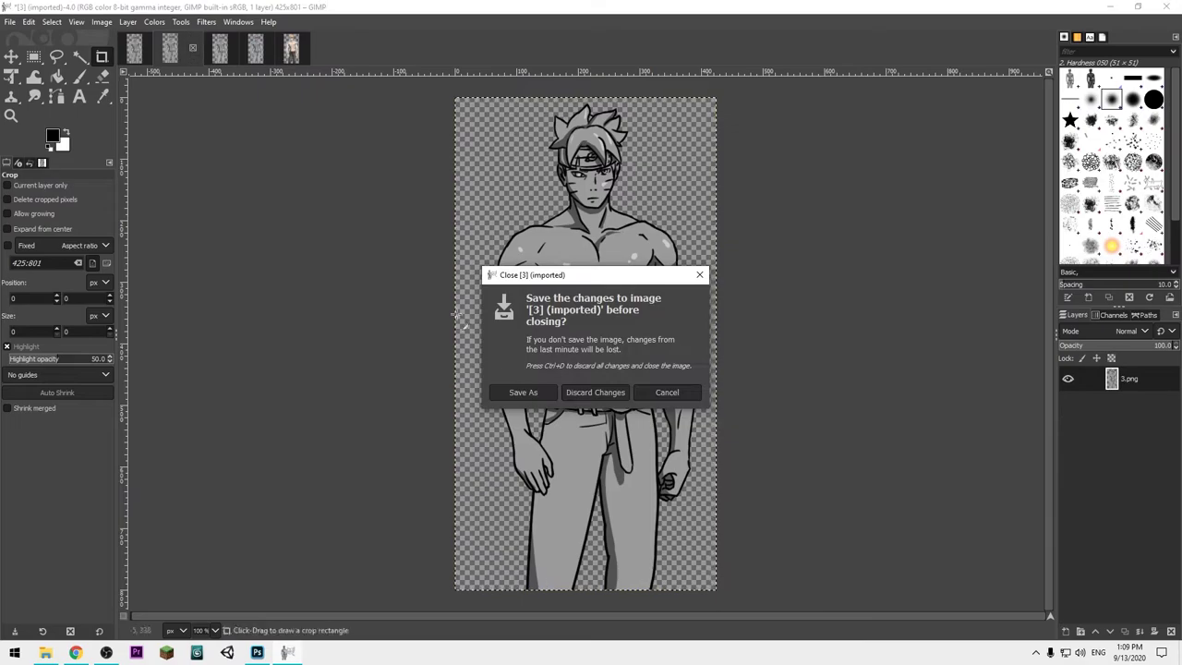
left_click(596, 391)
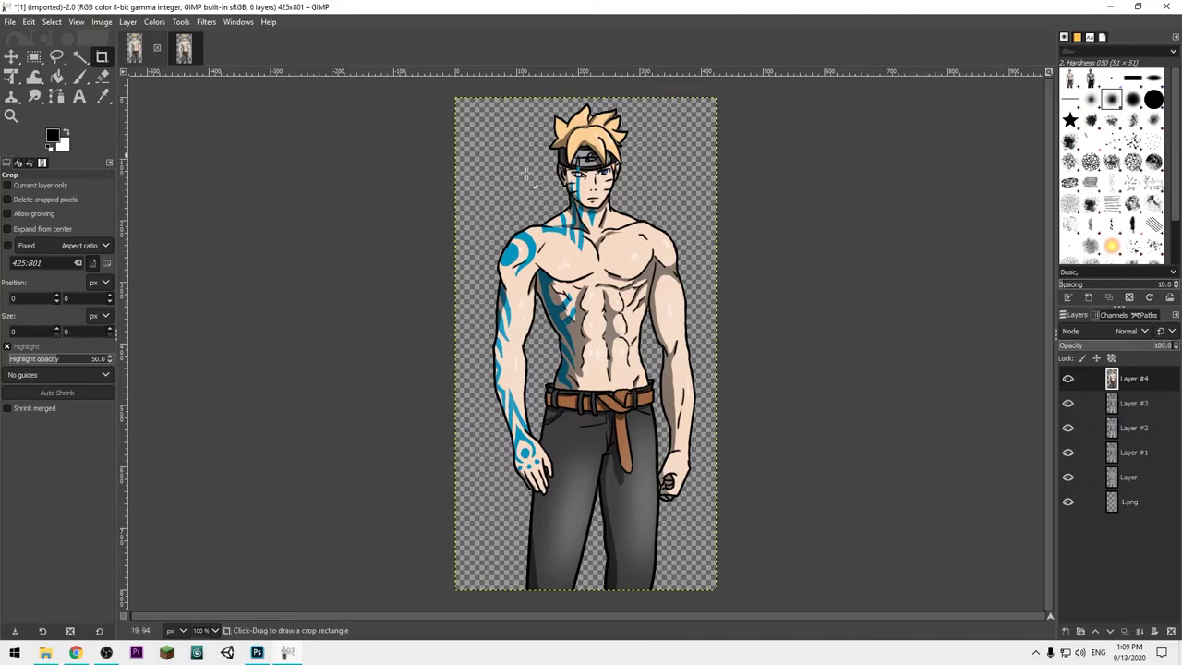
- Duplicate the top layer twice, creating Layer #5 and Layer #6
right_click(1143, 387)
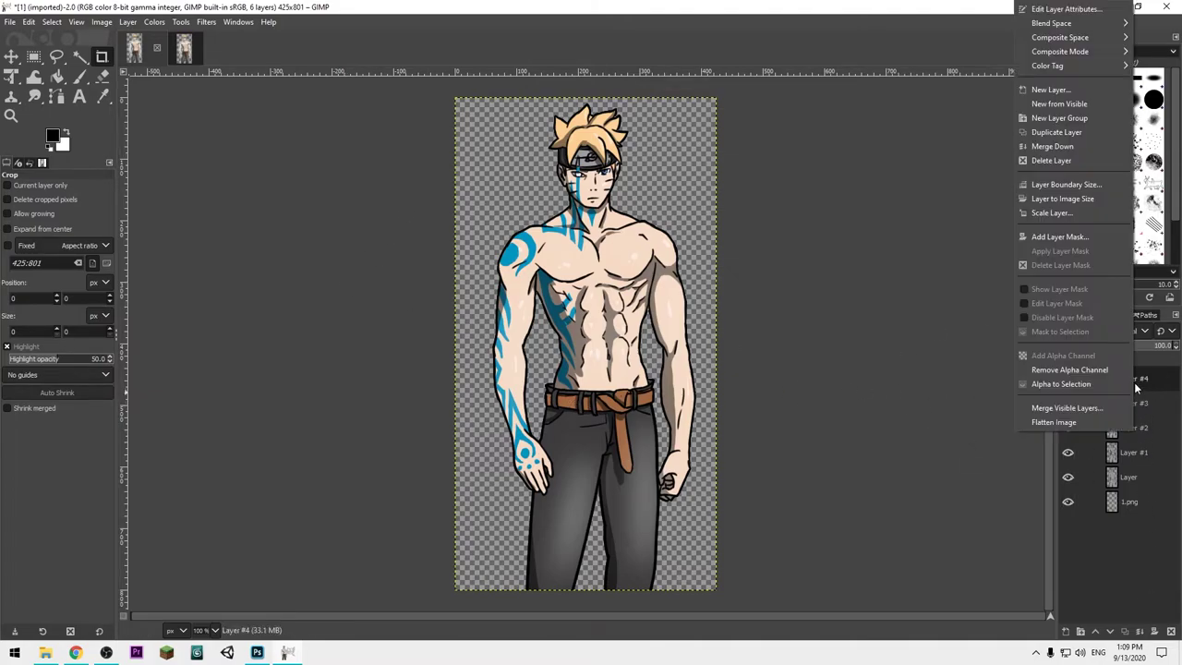
left_click(1084, 132)
right_click(1143, 379)
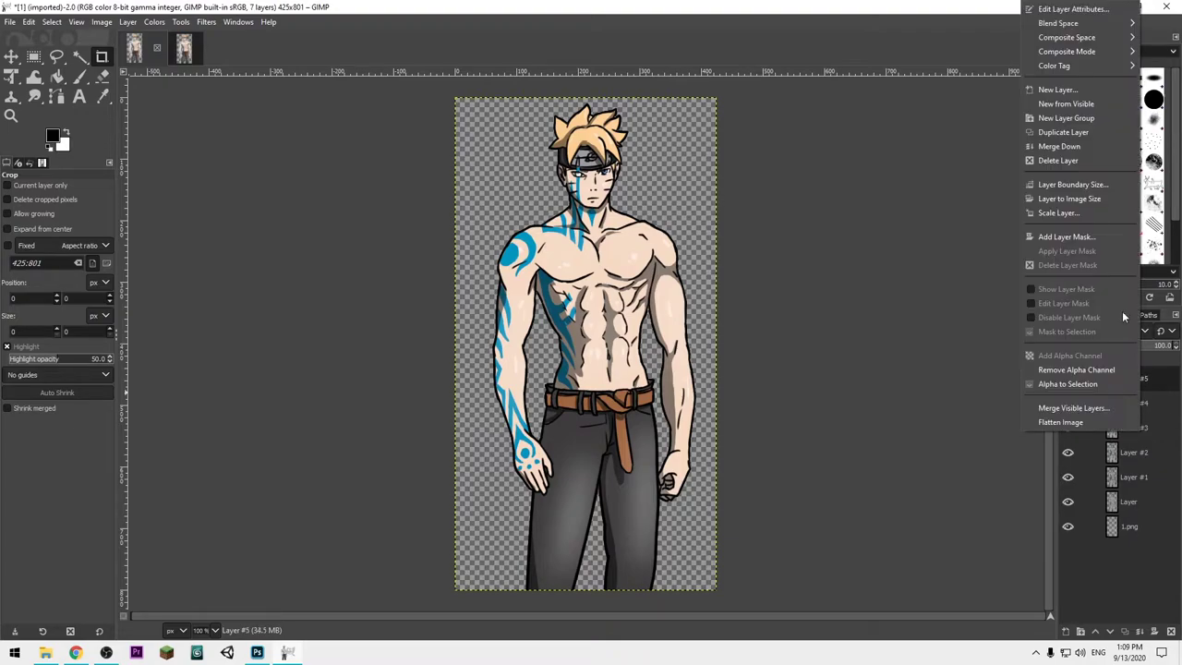
left_click(1088, 129)
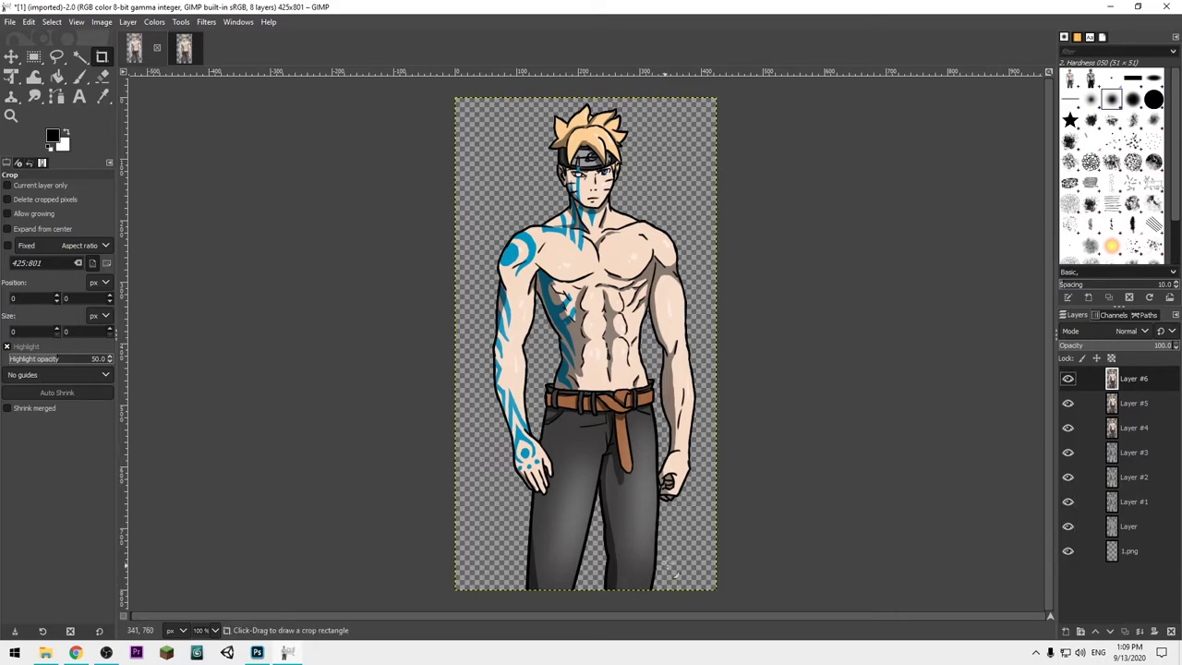
- Export the layered image to the Desktop under the name 1.gif
left_click(13, 21)
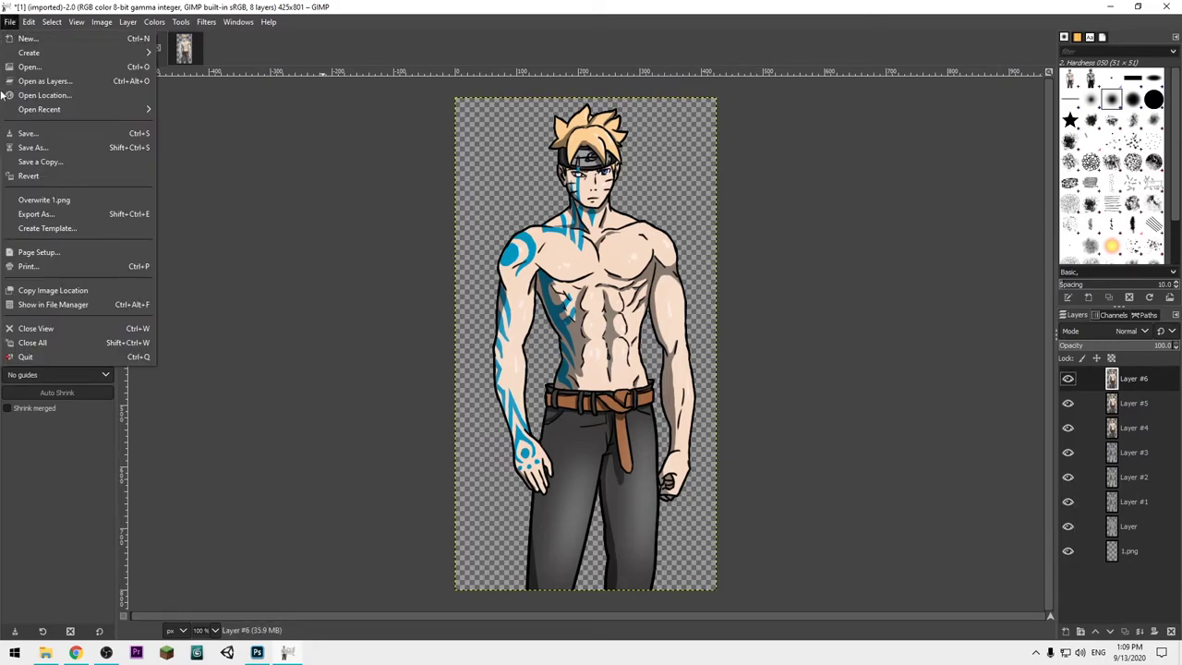
left_click(48, 214)
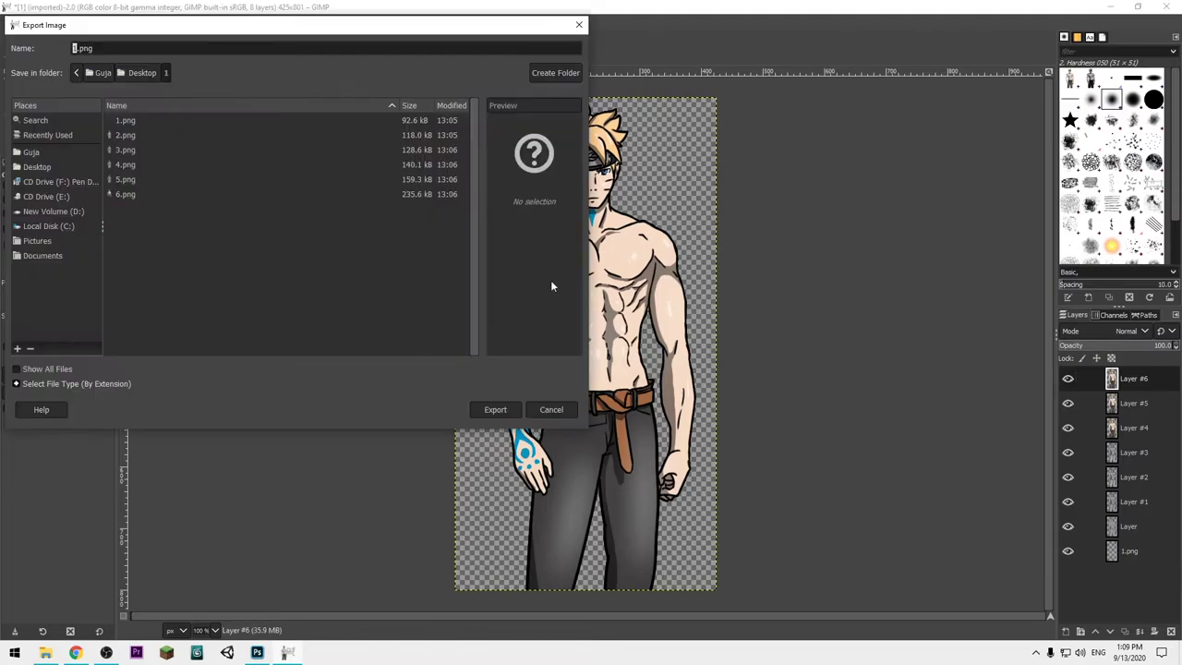
left_click(44, 167)
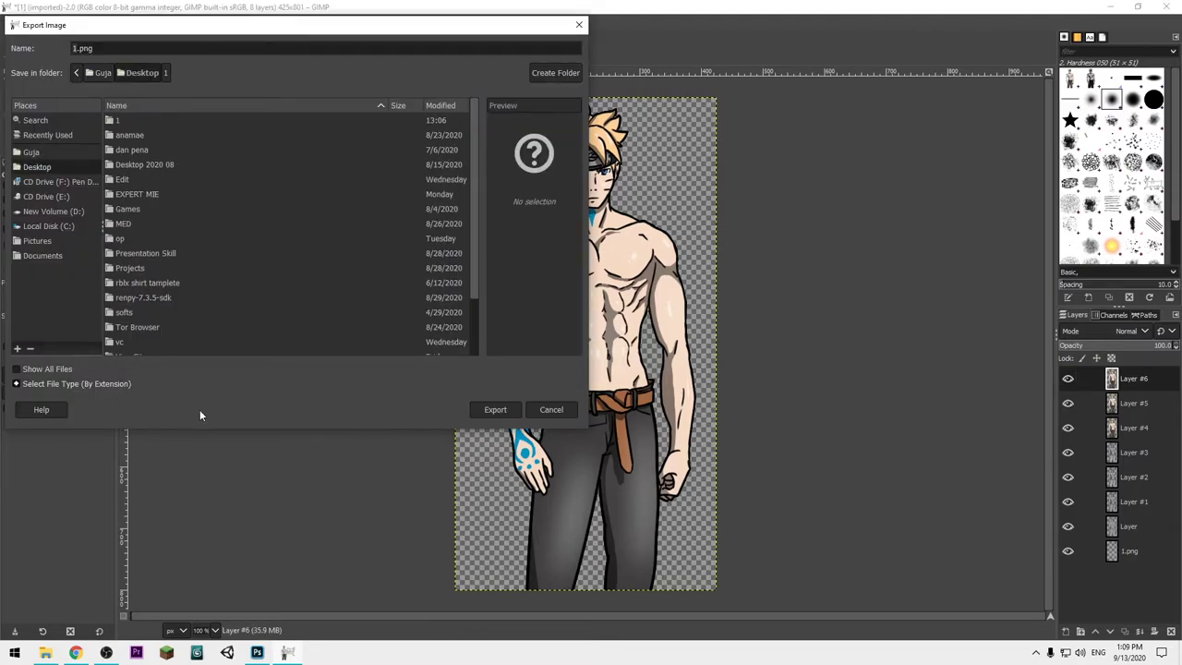
left_click_drag(122, 52, 38, 52)
type("1")
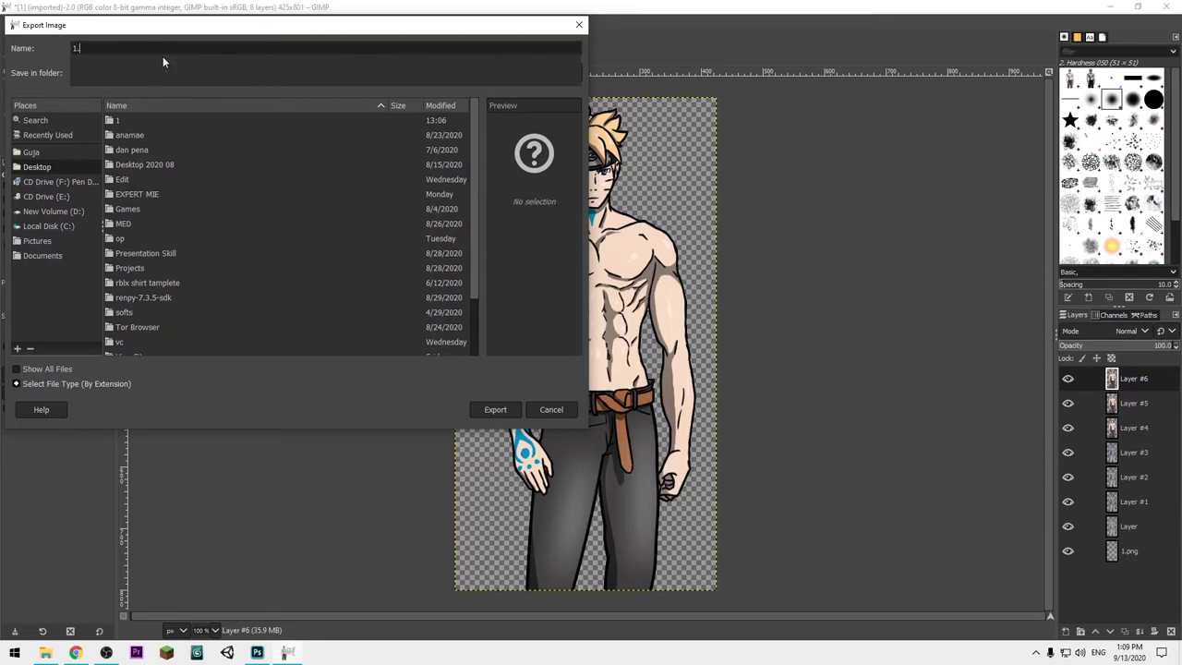
type(".gif")
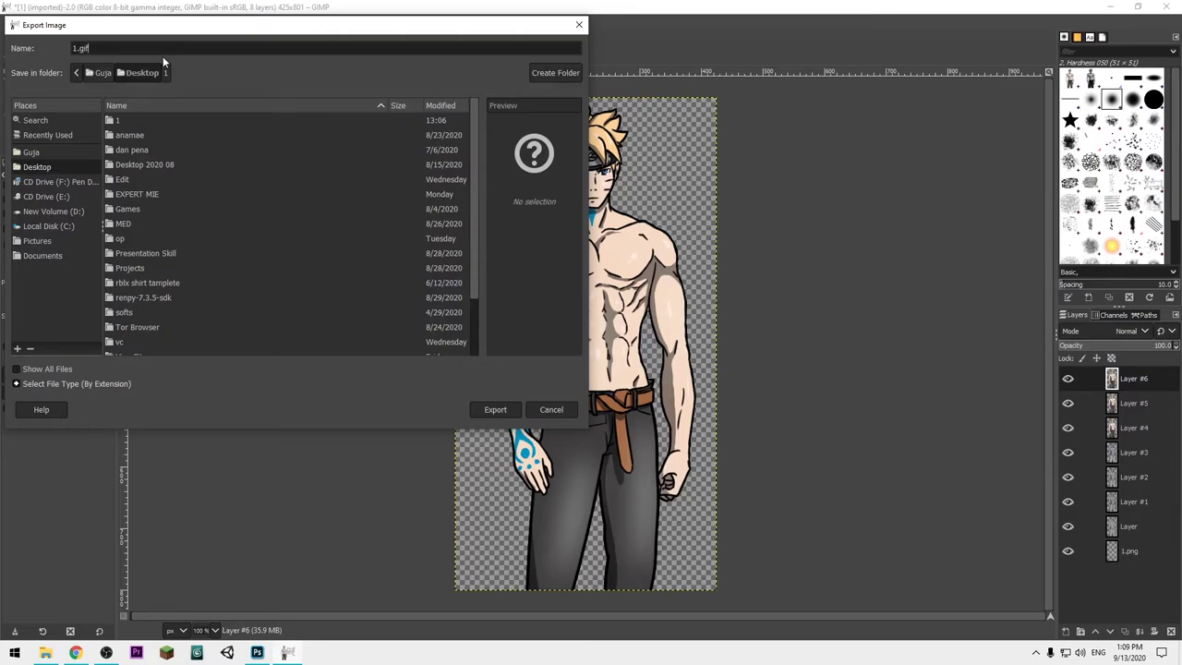
left_click(497, 410)
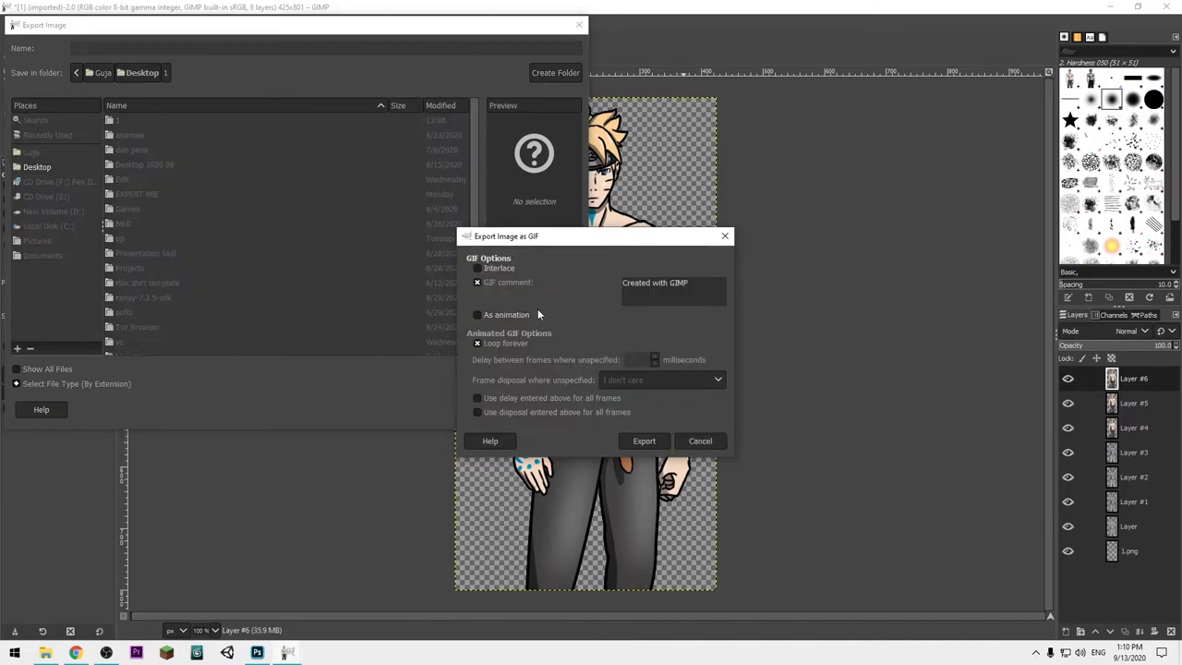
- Enable As animation with Loop forever and set a 700 ms frame delay
left_click(477, 317)
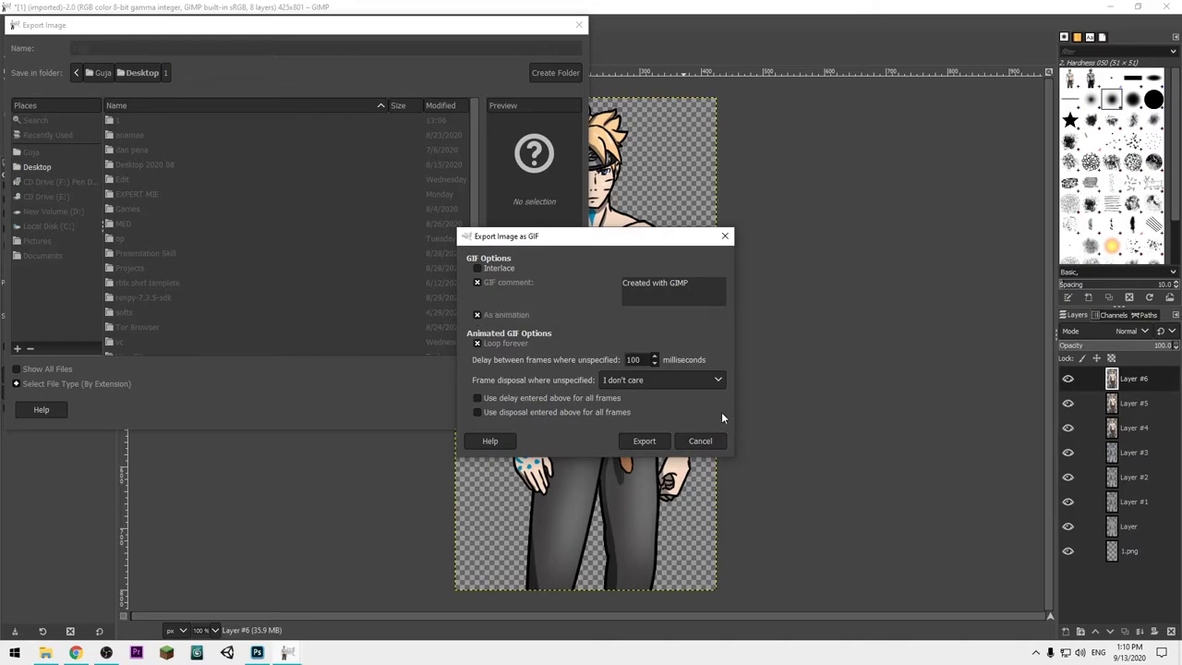
left_click_drag(591, 236, 781, 284)
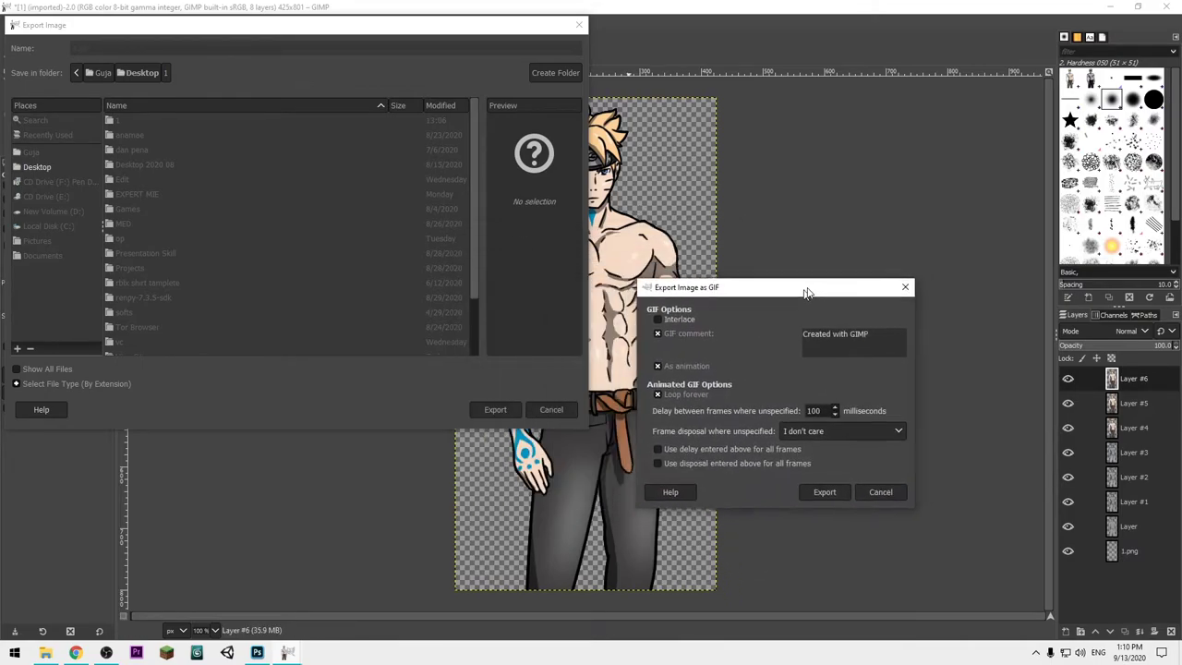
left_click(823, 413)
type("700")
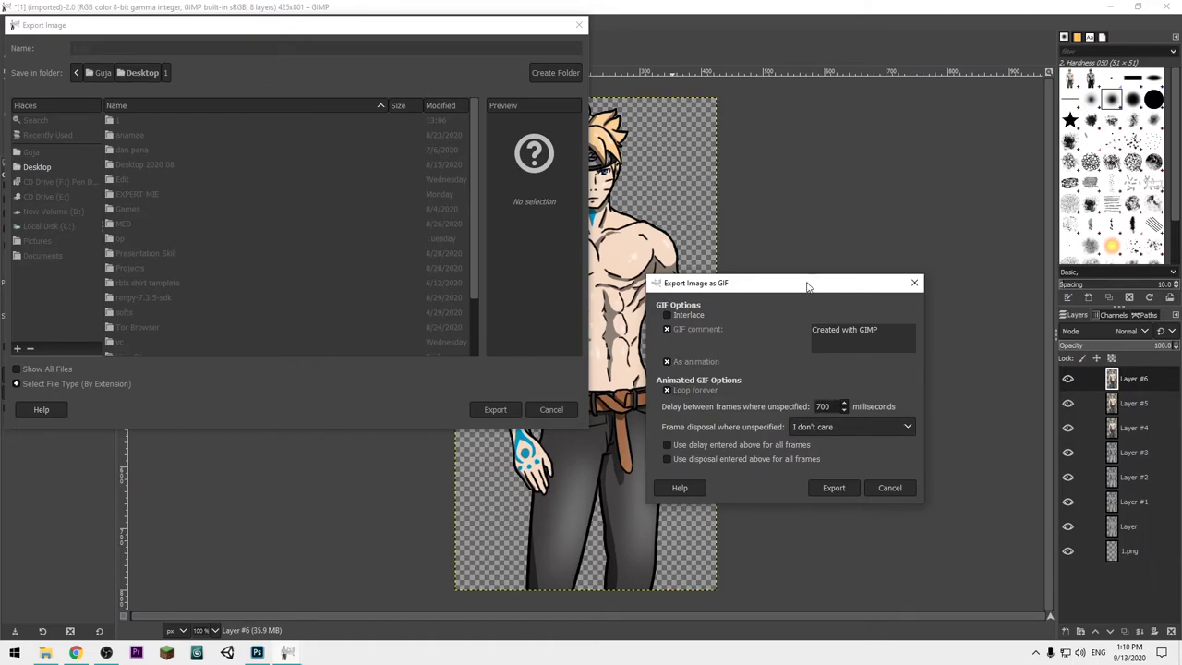
mouse_move(806, 285)
left_mouse_down()
mouse_move(504, 309)
mouse_move(839, 309)
left_mouse_up()
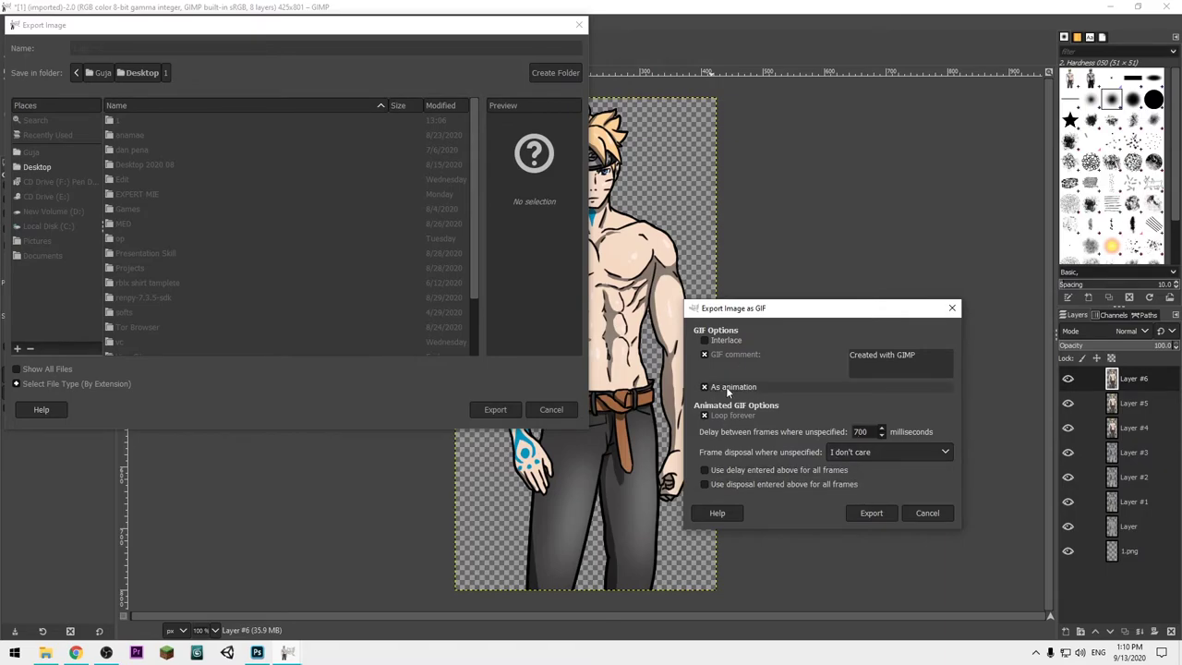
- Confirm the GIF export and preview 1.gif playing in Chrome
left_click(876, 514)
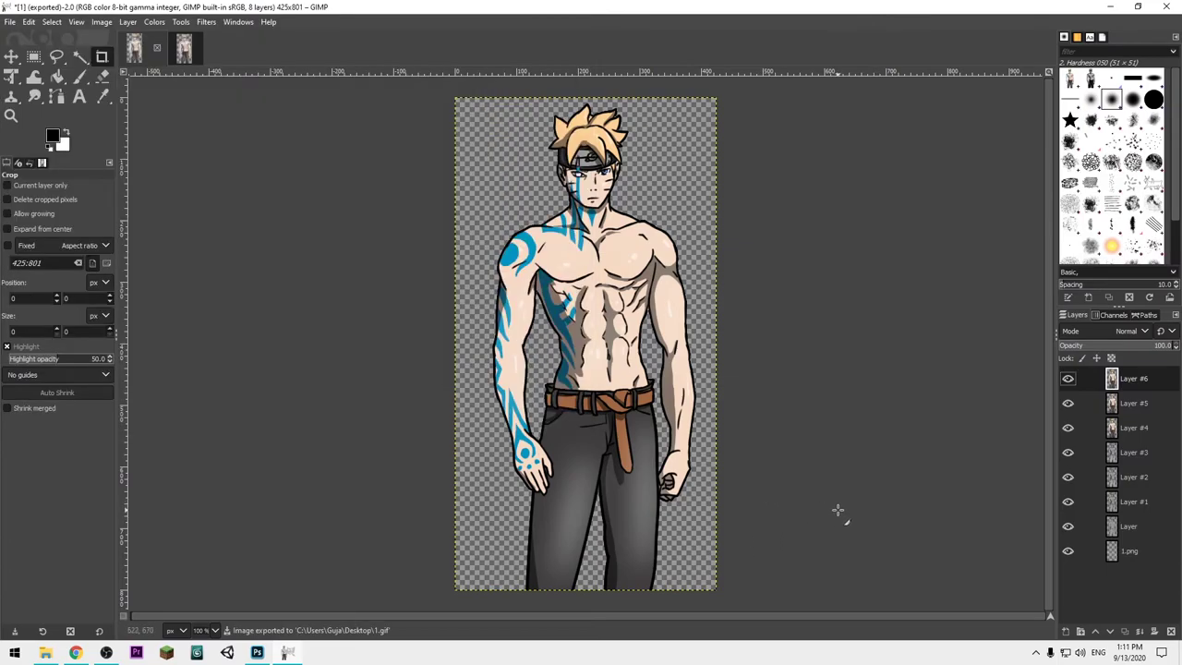
double_click(22, 580)
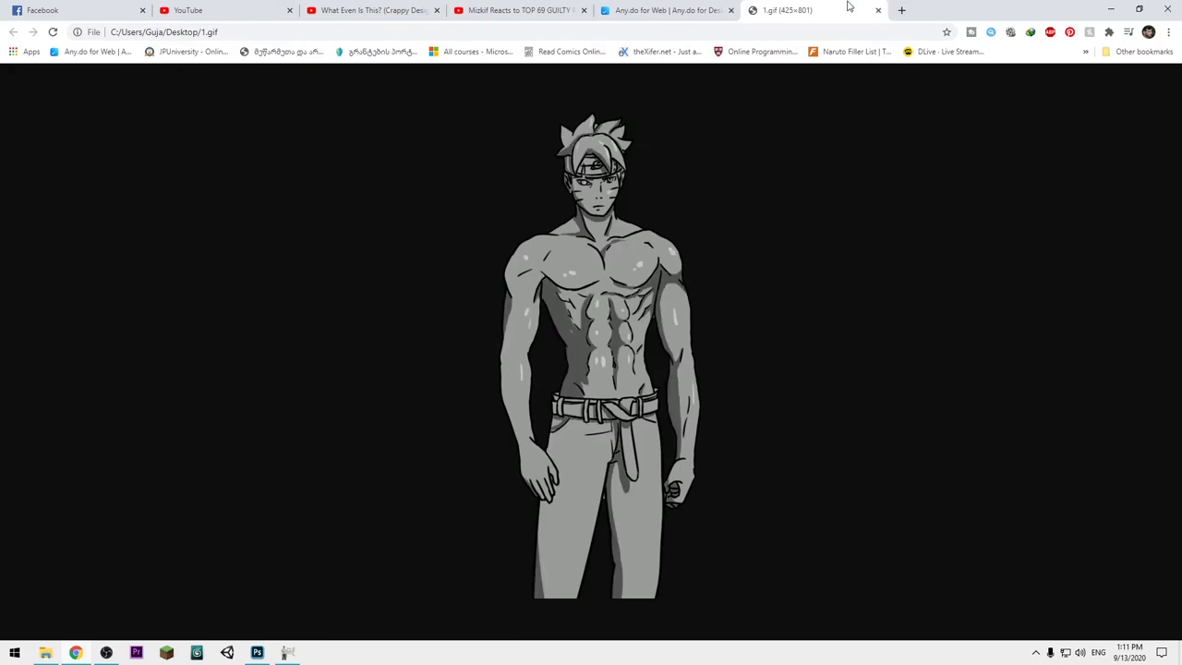
left_click(878, 10)
- Minimize Chrome, refresh the desktop to show 1.gif, and minimize Photoshop
left_click(1110, 9)
right_click(422, 384)
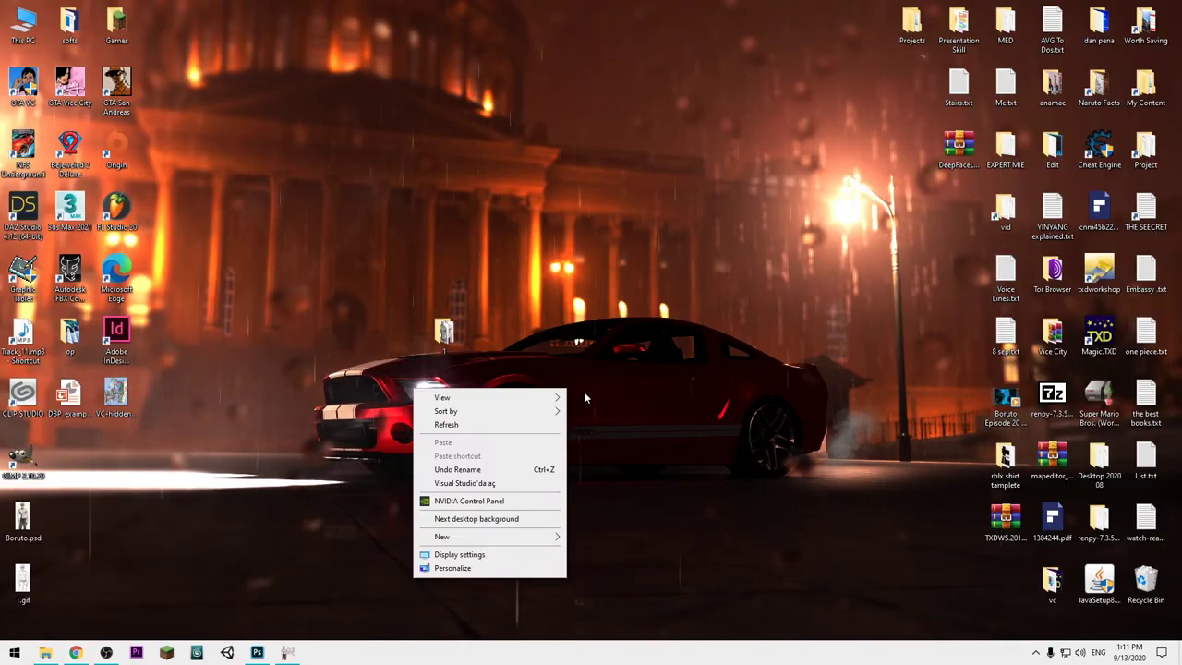
left_click(484, 423)
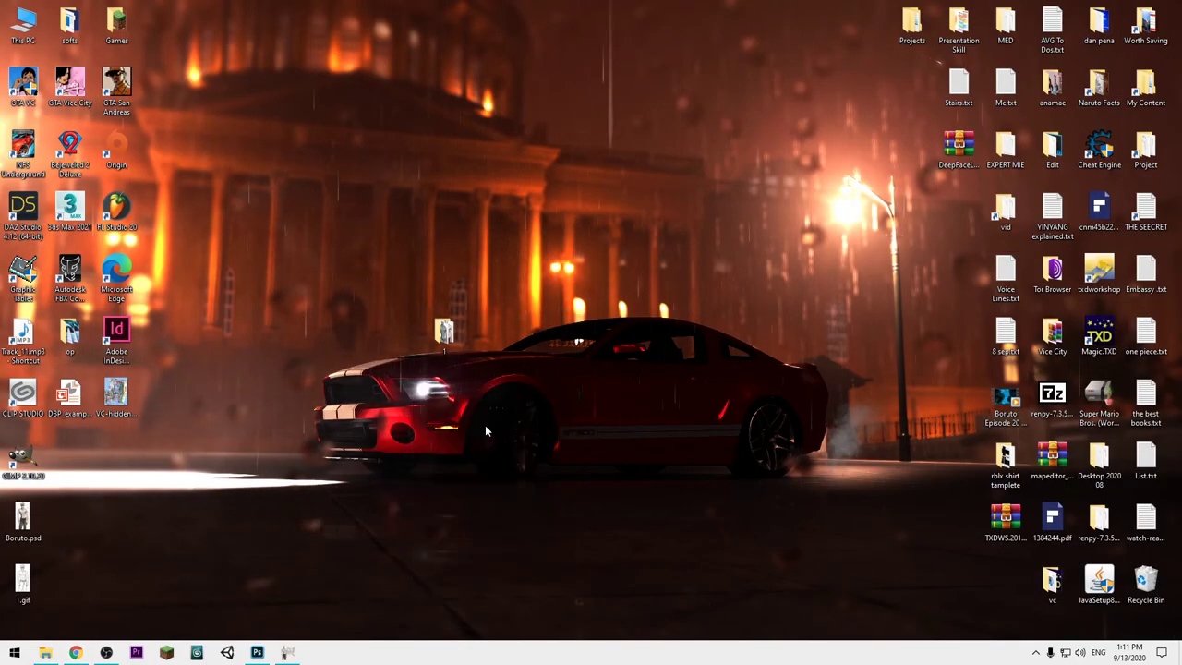
left_click(257, 652)
left_click(259, 651)
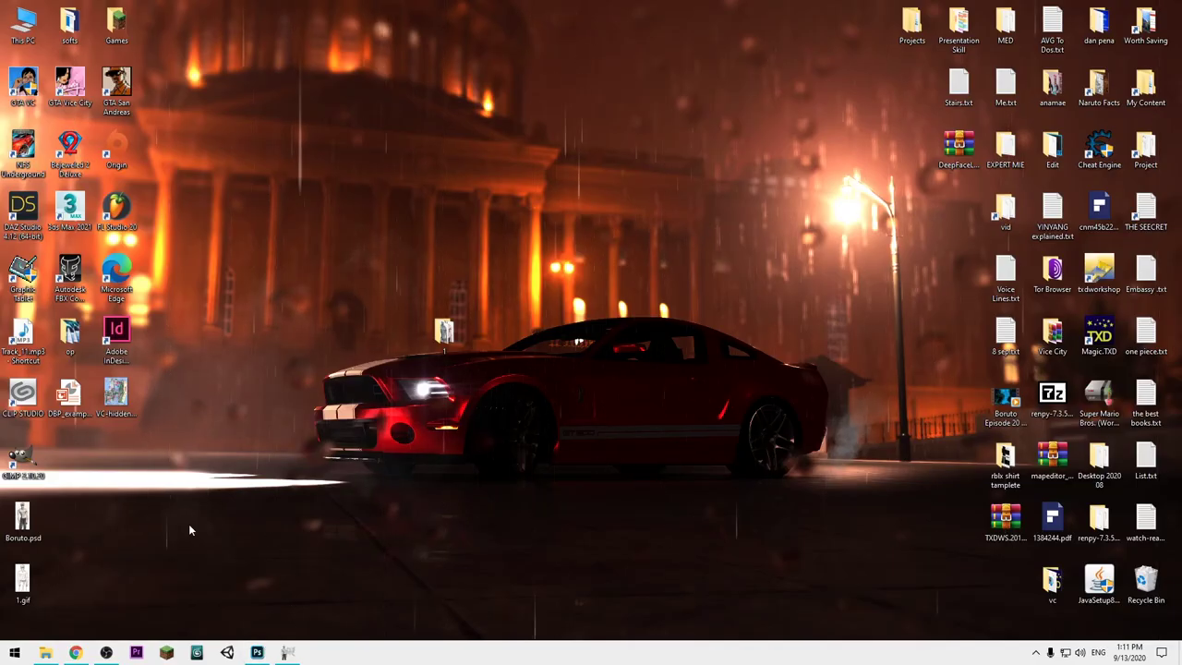